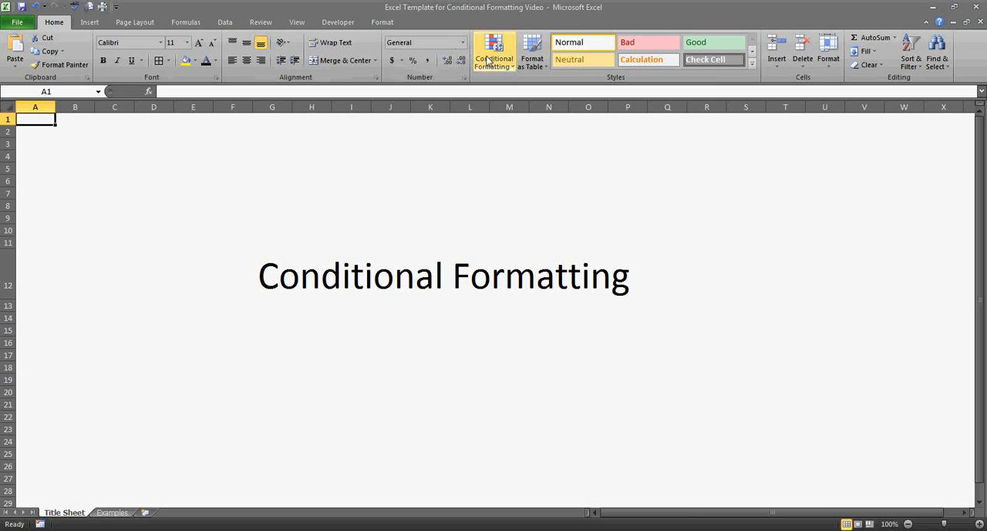
Switch to the Examples worksheet.
{"action": "left_click", "coordinate": [509, 62]}
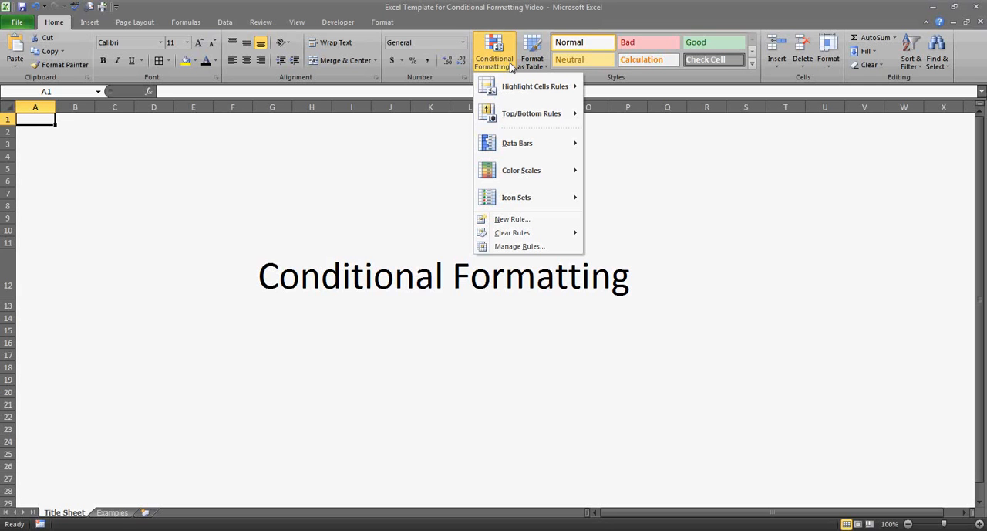
{"action": "left_click", "coordinate": [116, 513]}
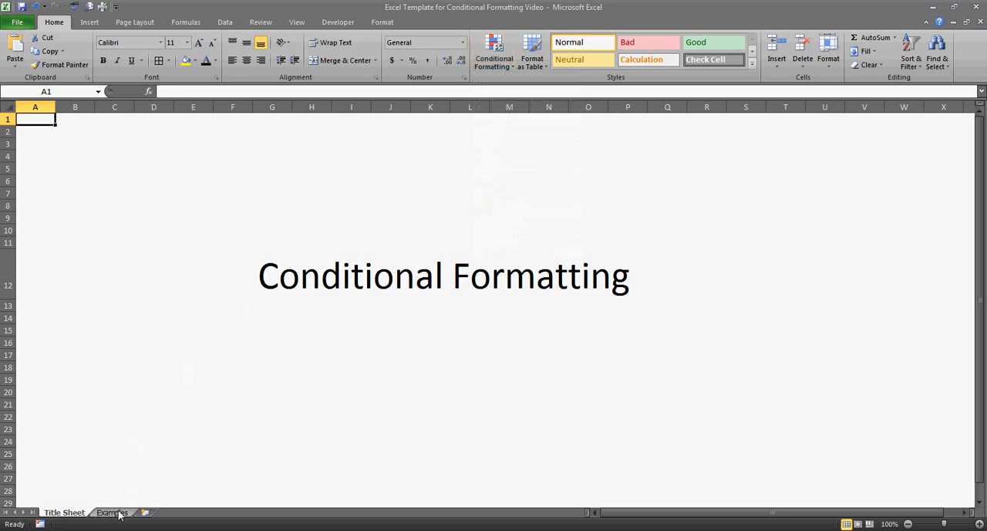
{"action": "left_click", "coordinate": [114, 513]}
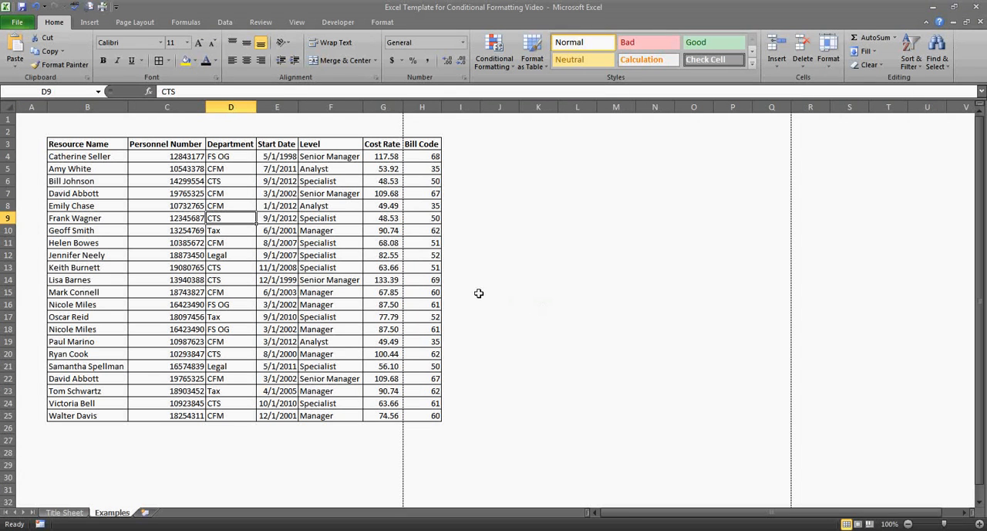
Highlight Cost Rate values greater than 100 in G4:G25 with Light Red Fill with Dark Red Text.
{"action": "left_click", "coordinate": [388, 156]}
{"action": "left_click_drag", "start_coordinate": [388, 156], "coordinate": [389, 415]}
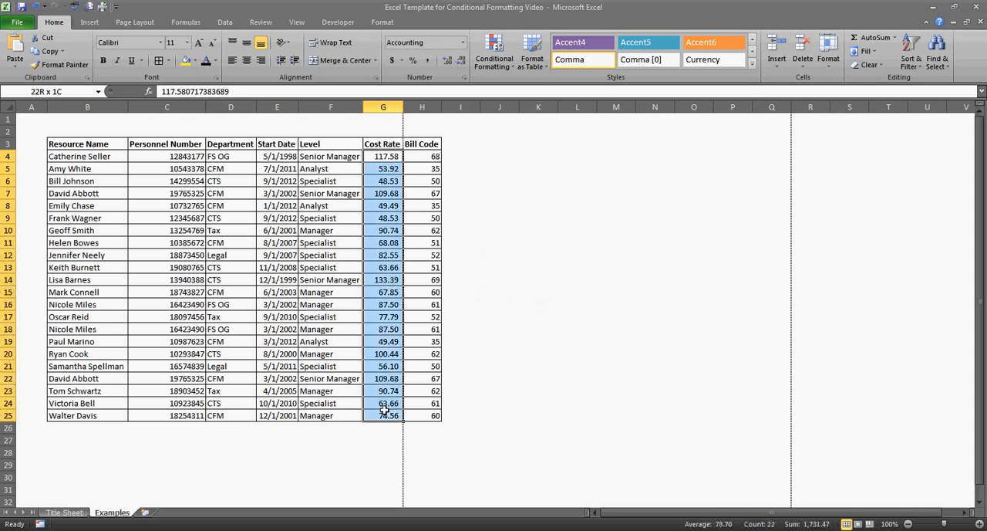
{"action": "left_click", "coordinate": [509, 67]}
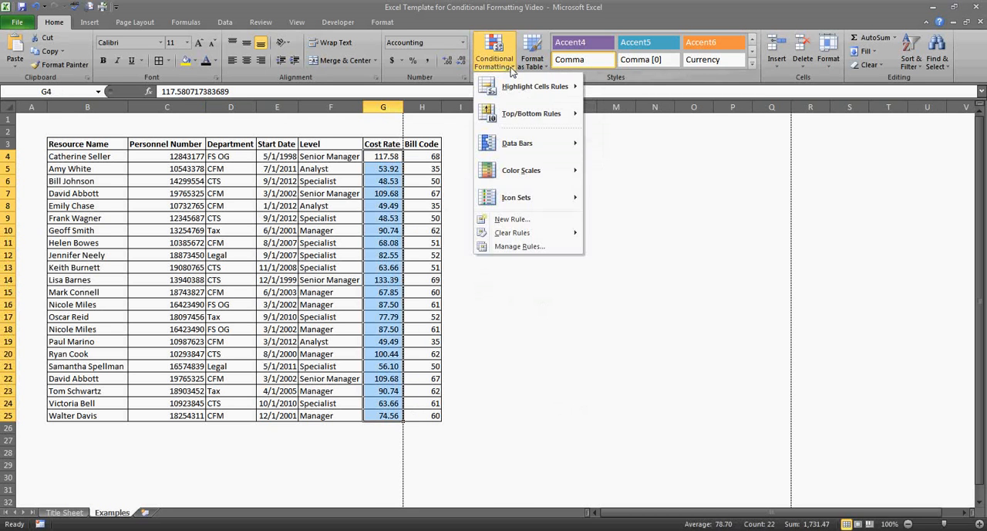
{"action": "mouse_move", "coordinate": [521, 93]}
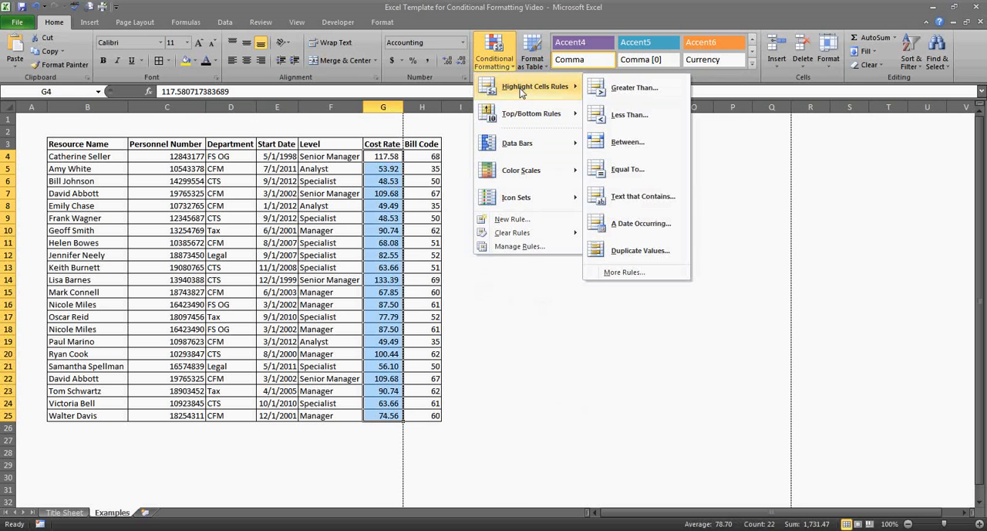
{"action": "left_click", "coordinate": [629, 93]}
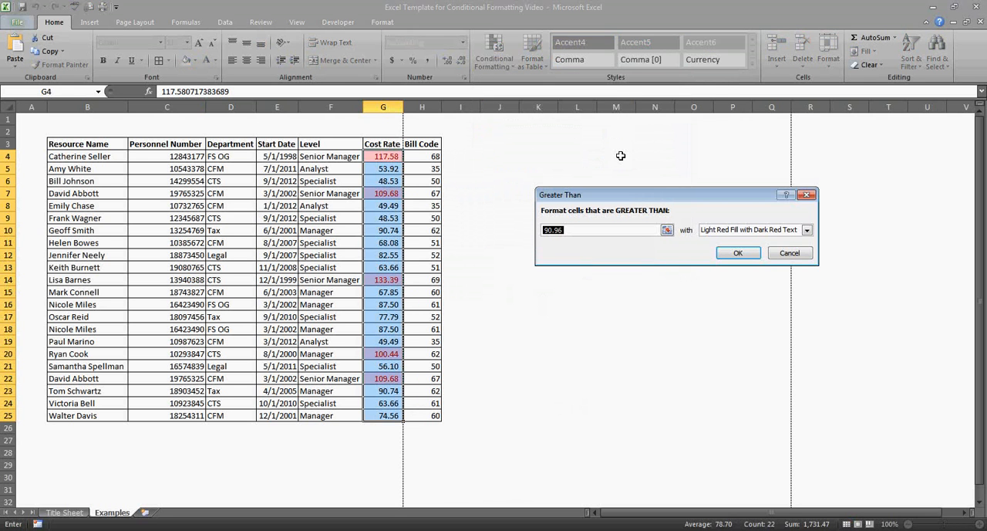
{"action": "type", "text": "100"}
{"action": "left_click", "coordinate": [807, 229]}
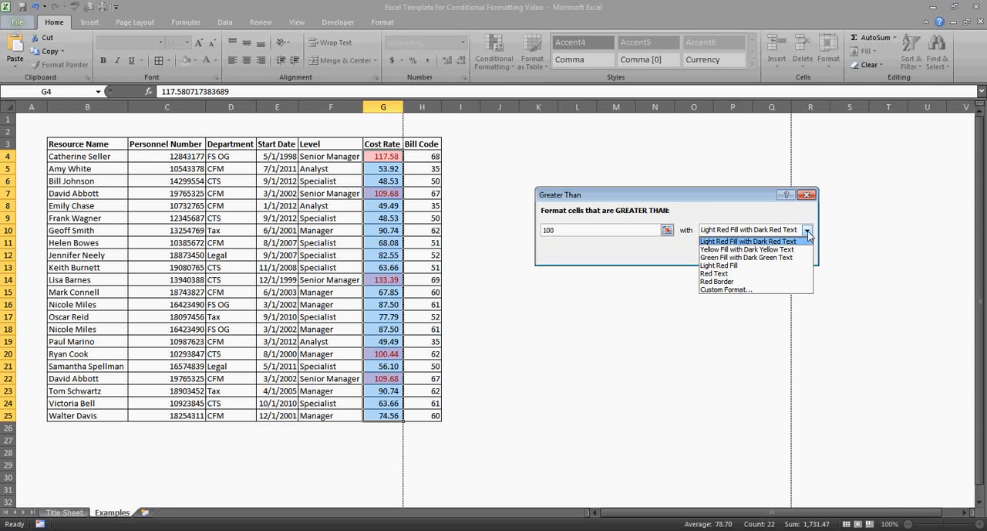
{"action": "left_click", "coordinate": [807, 231]}
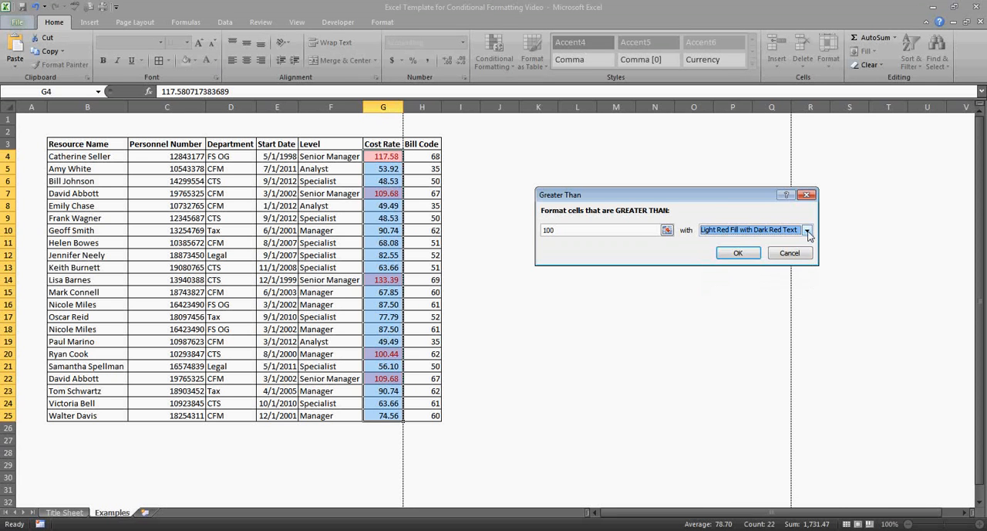
{"action": "left_click", "coordinate": [741, 253]}
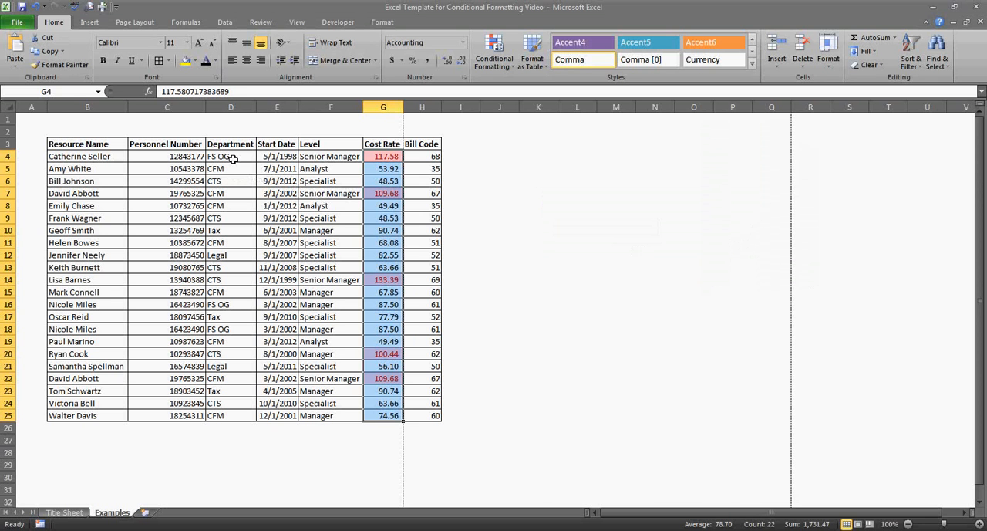
Set up a Text That Contains highlight rule for "CTS" on the Department cells D4:D25.
{"action": "left_click_drag", "start_coordinate": [233, 158], "coordinate": [214, 411]}
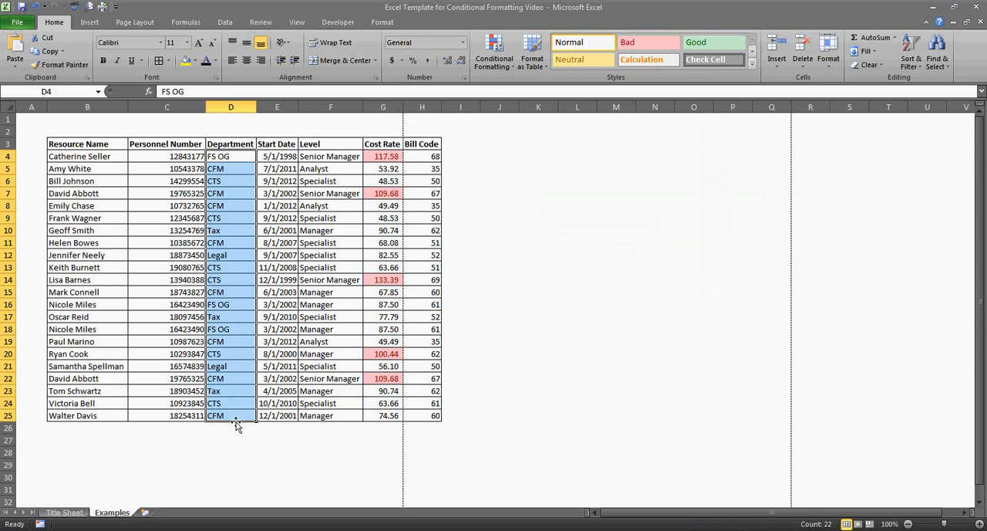
{"action": "left_click", "coordinate": [500, 64]}
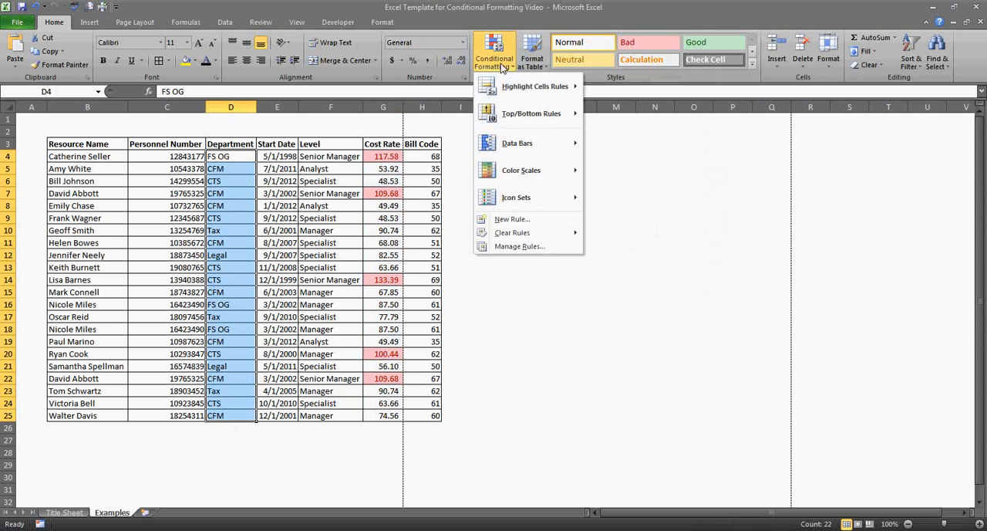
{"action": "mouse_move", "coordinate": [516, 87]}
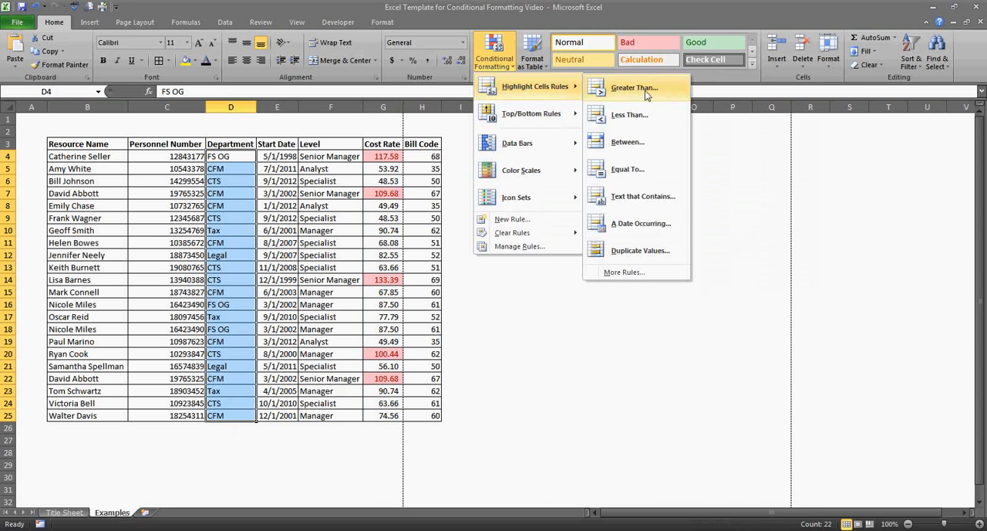
{"action": "left_click", "coordinate": [631, 197]}
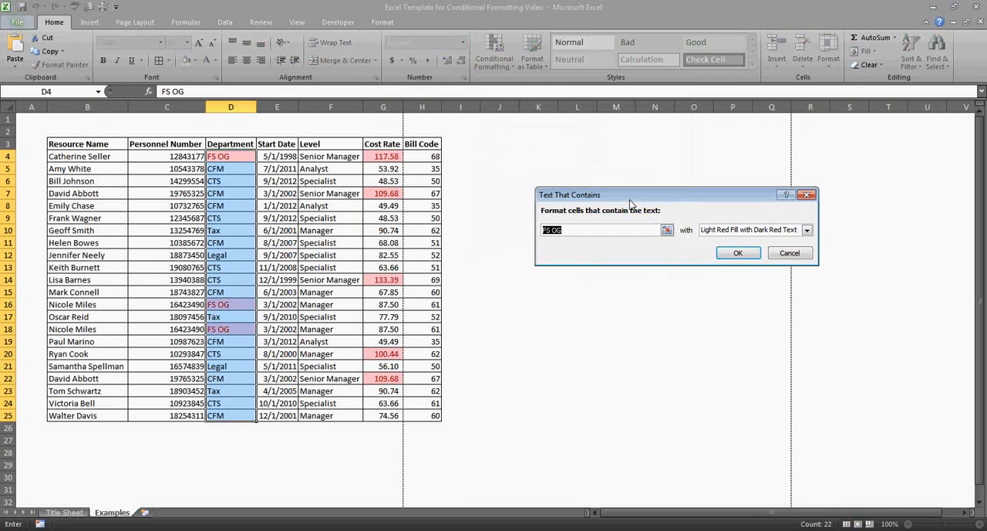
{"action": "type", "text": "CTS"}
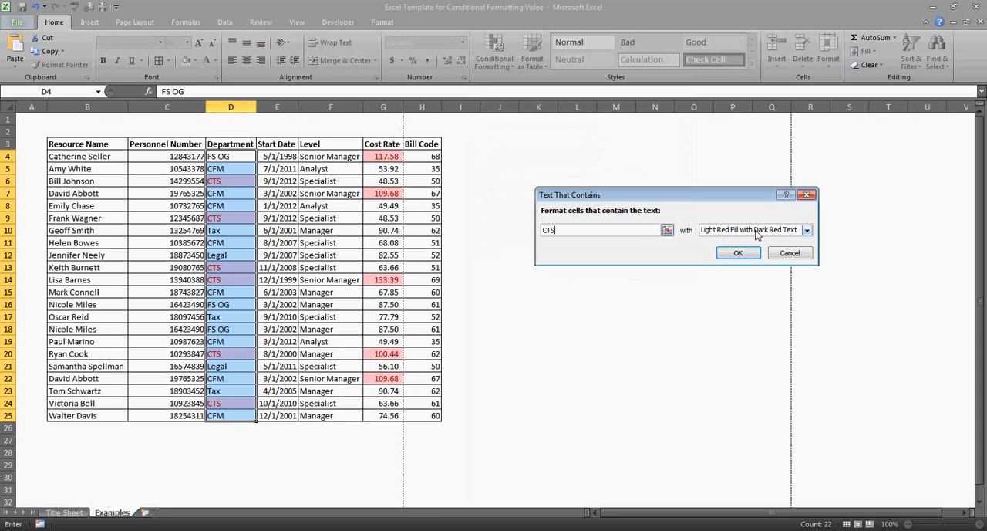
Give the CTS rule a custom format with a medium blue fill and apply it to the Department cells.
{"action": "left_click", "coordinate": [806, 230]}
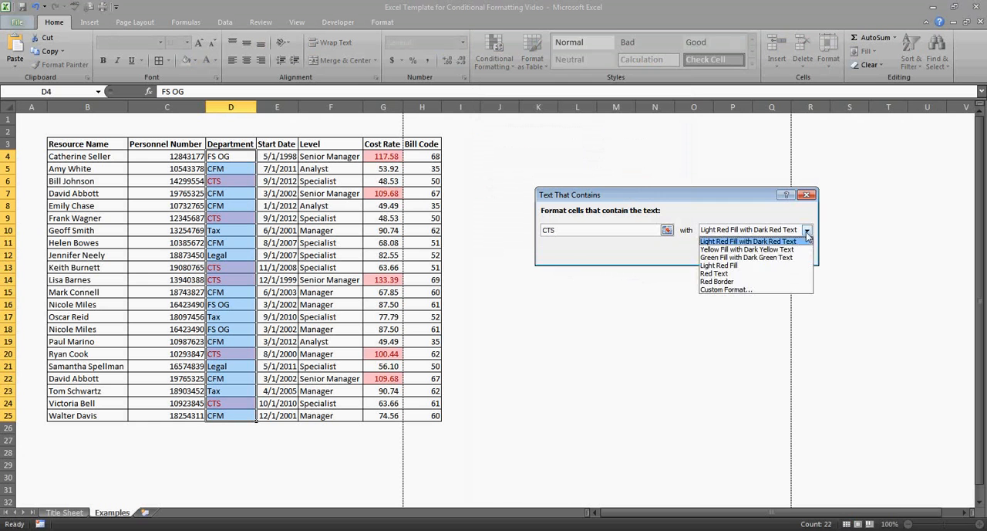
{"action": "left_click", "coordinate": [747, 289]}
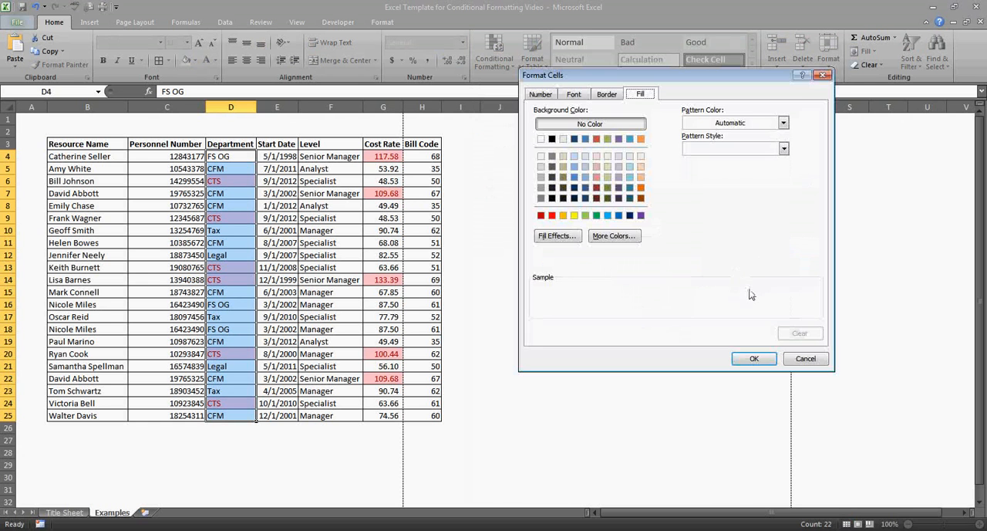
{"action": "left_click", "coordinate": [585, 176]}
{"action": "left_click", "coordinate": [754, 359]}
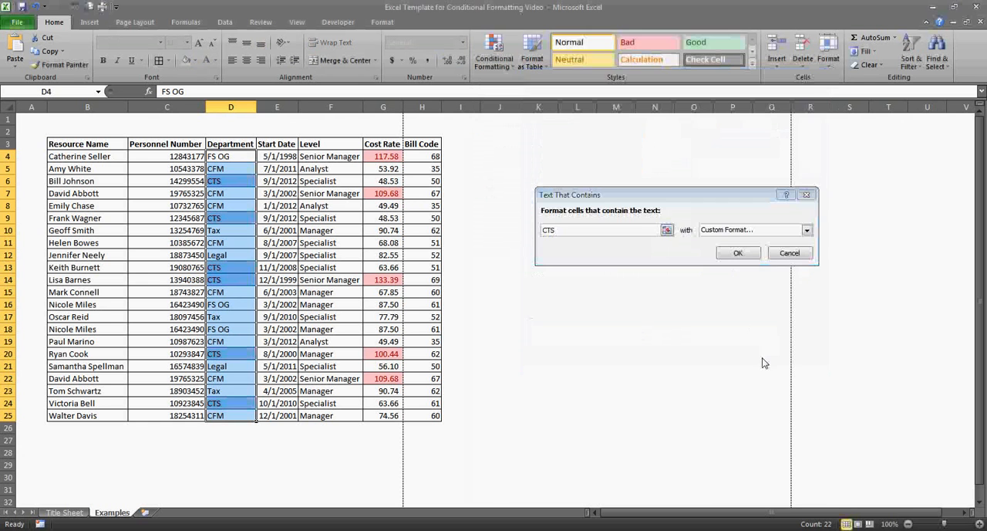
{"action": "left_click", "coordinate": [738, 253]}
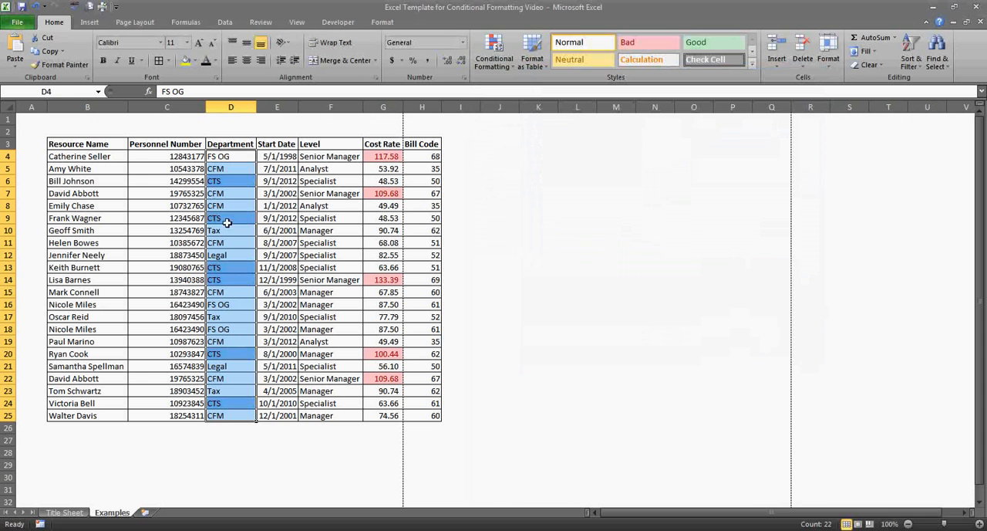
{"action": "left_click", "coordinate": [274, 180]}
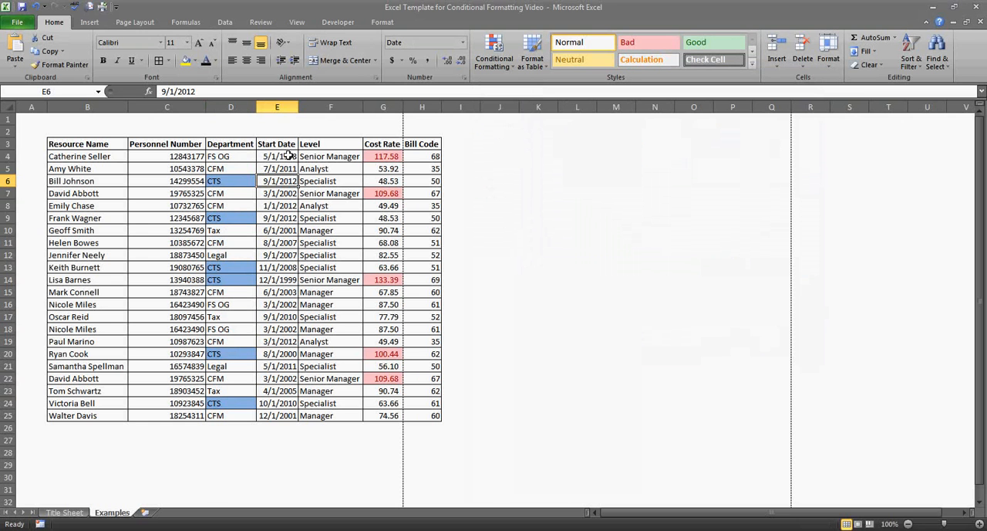
Set up a Between highlight rule on the Start Date cells E4:E25 for dates from 1/1/2007 to 12/31/2007.
{"action": "left_click_drag", "start_coordinate": [288, 156], "coordinate": [275, 417]}
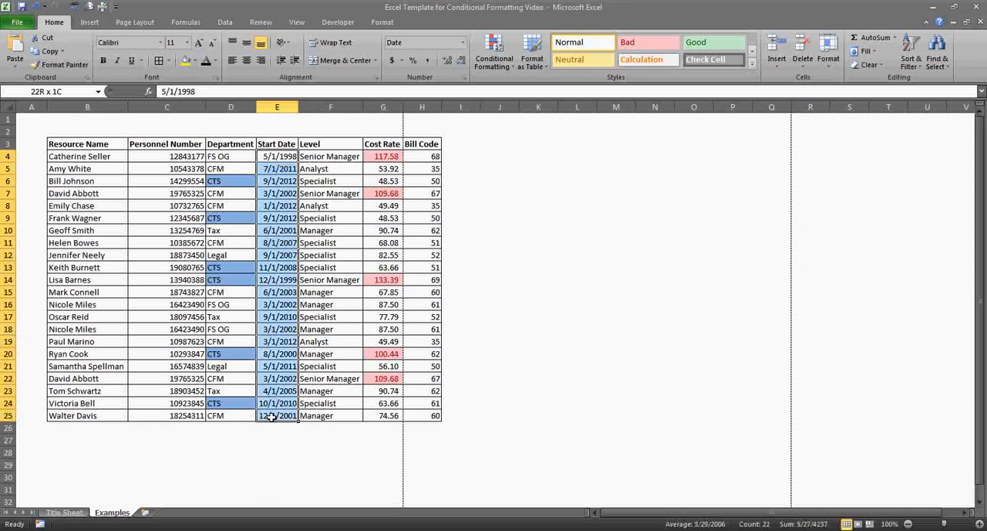
{"action": "left_click", "coordinate": [493, 62]}
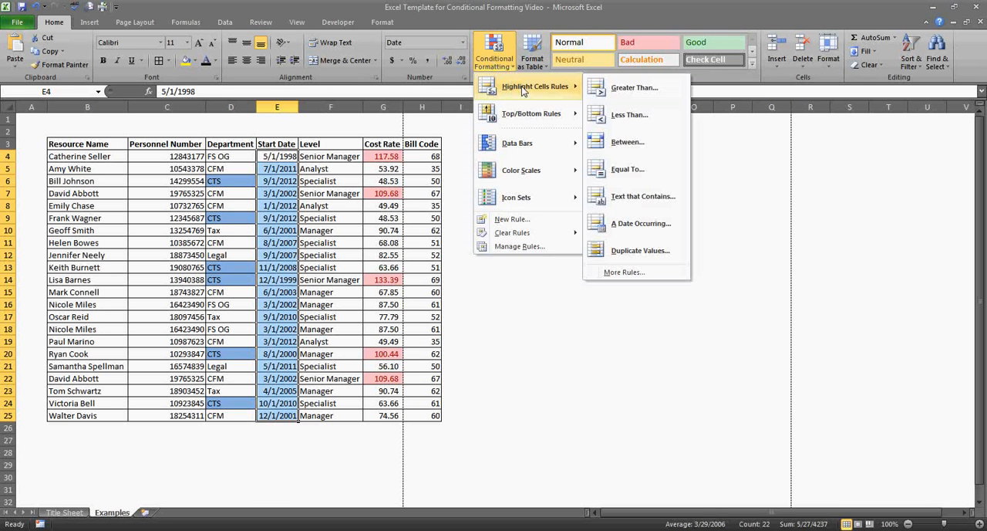
{"action": "left_click", "coordinate": [629, 142]}
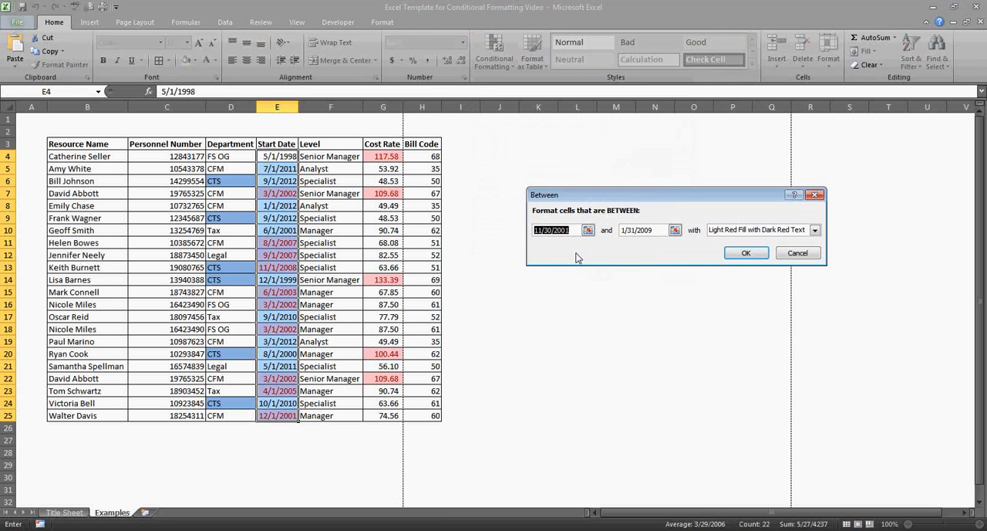
{"action": "type", "text": "1/"}
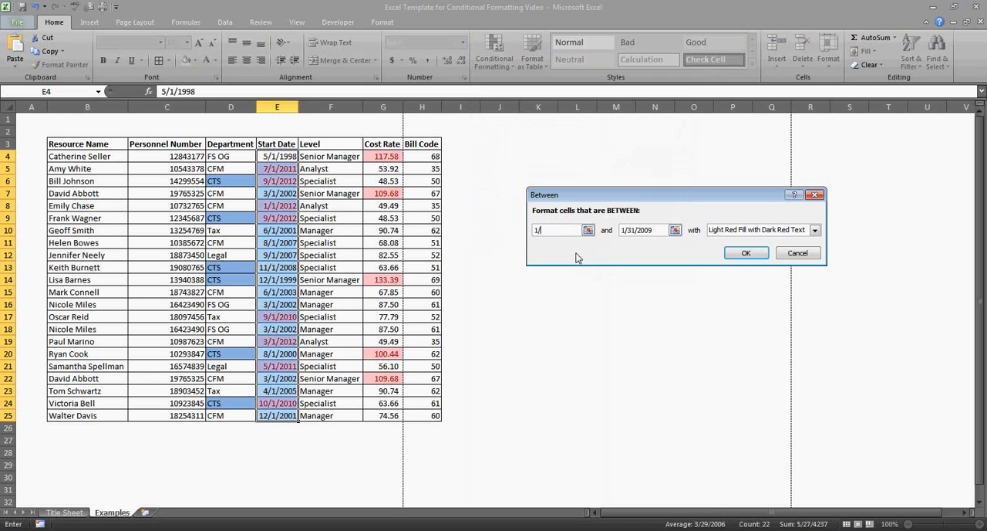
{"action": "type", "text": "1/2007"}
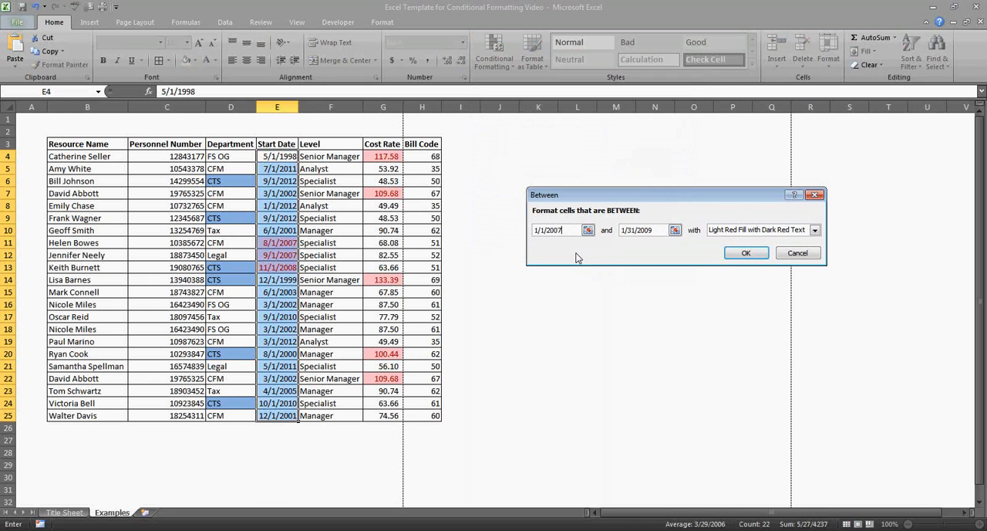
{"action": "key", "text": "Tab"}
{"action": "type", "text": "12/31/2008"}
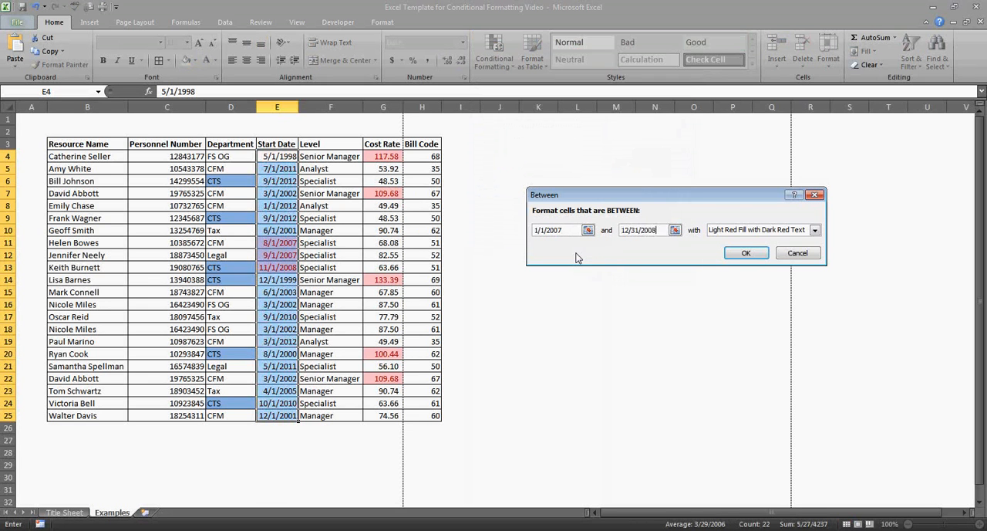
{"action": "key", "text": "BackSpace"}
{"action": "type", "text": "7"}
Format the matching start dates with Yellow Fill with Dark Yellow Text and apply the rule.
{"action": "left_click", "coordinate": [814, 230]}
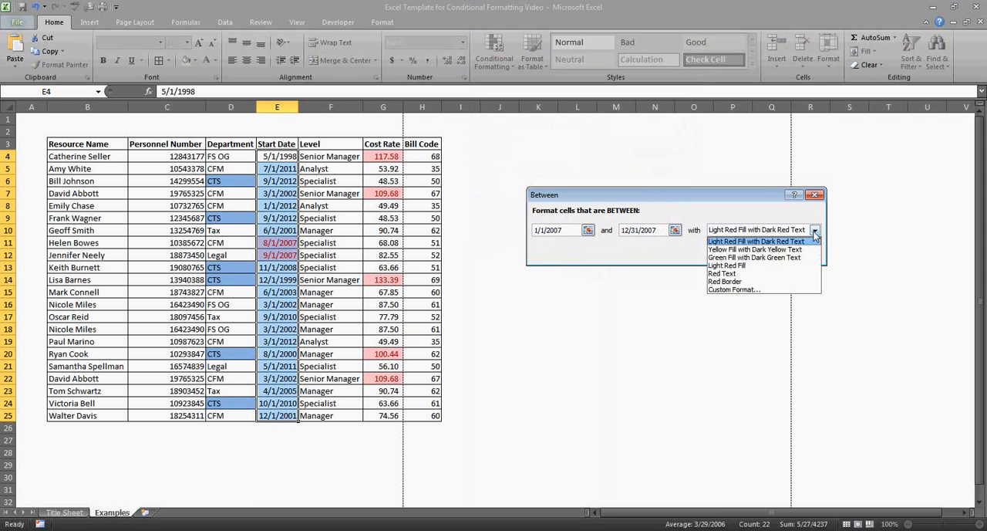
{"action": "left_click", "coordinate": [777, 250]}
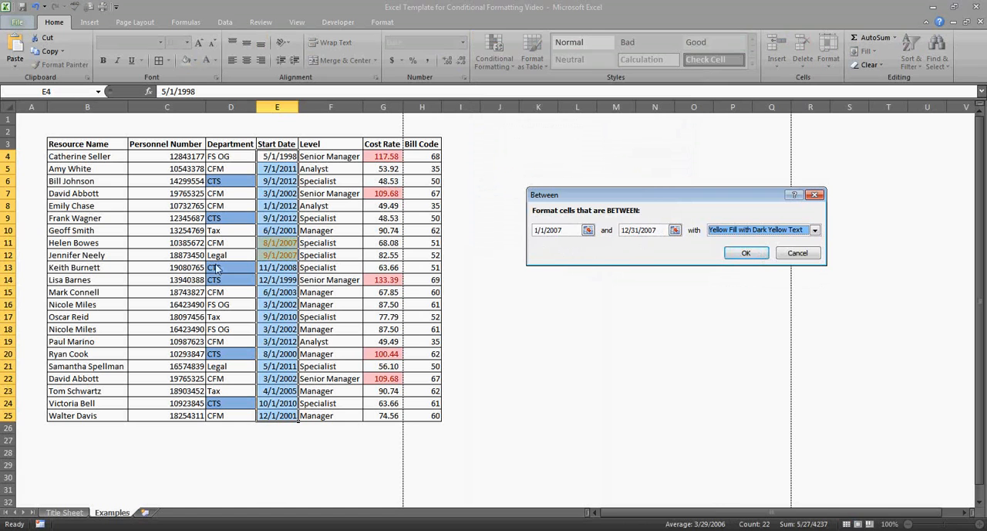
{"action": "left_click", "coordinate": [747, 255]}
{"action": "left_click", "coordinate": [331, 242]}
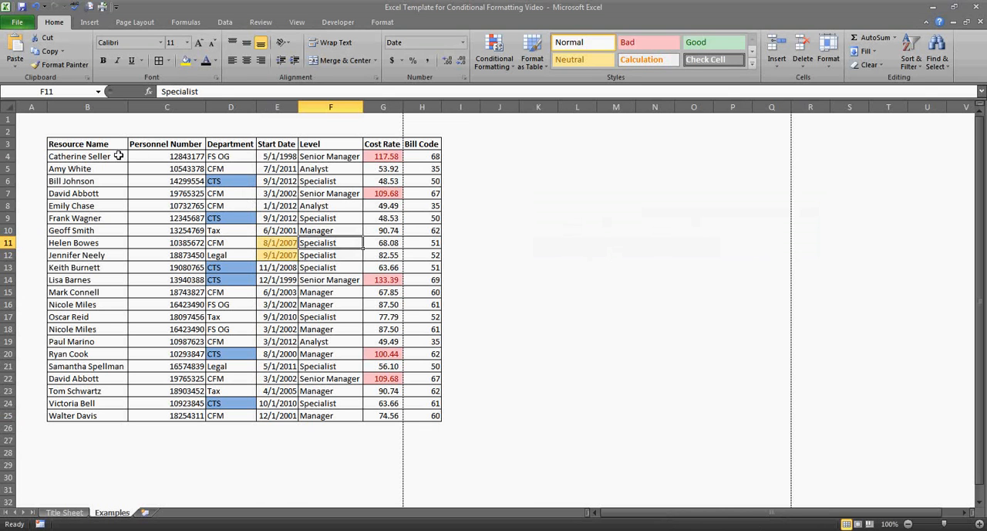
Set up a Duplicate Values highlight rule on the Resource Name cells B4:B25.
{"action": "left_click_drag", "start_coordinate": [118, 156], "coordinate": [99, 420]}
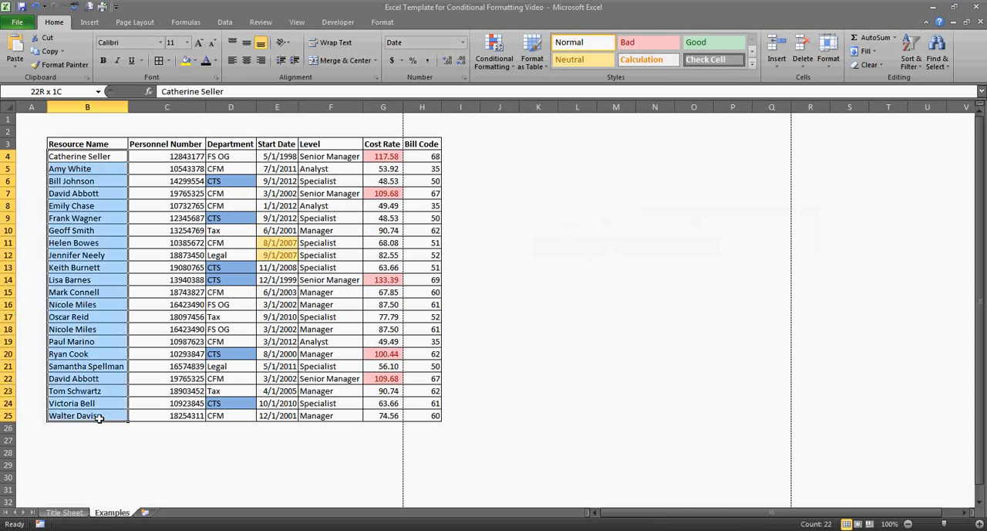
{"action": "left_click", "coordinate": [502, 68]}
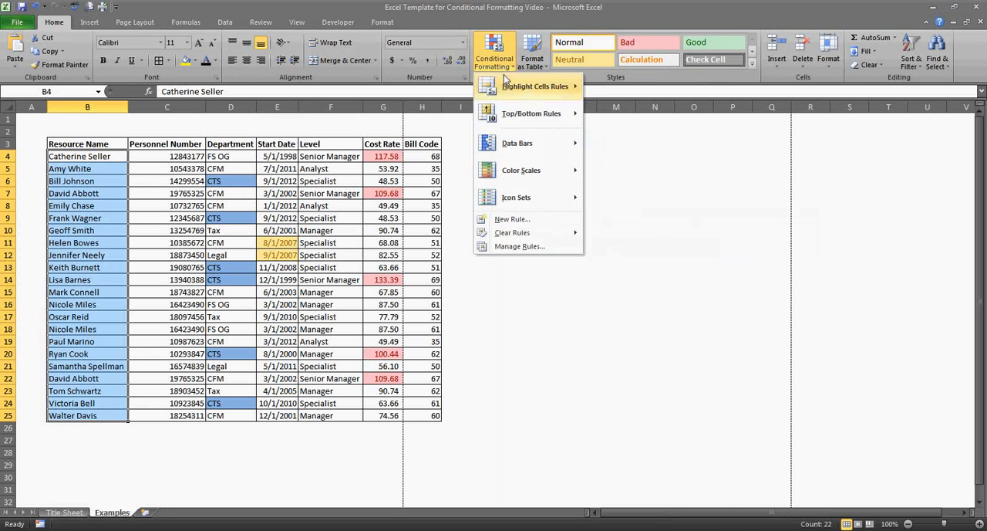
{"action": "mouse_move", "coordinate": [508, 86]}
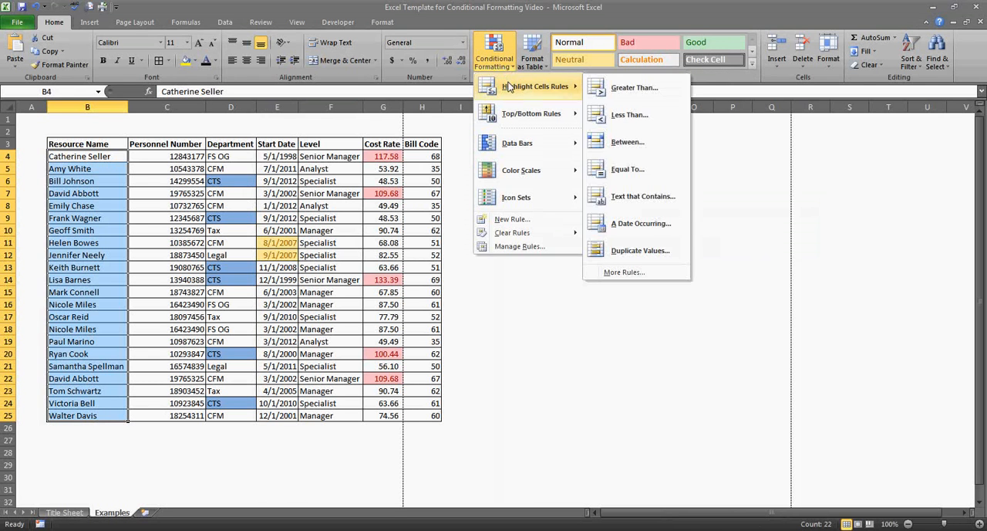
{"action": "left_click", "coordinate": [610, 250]}
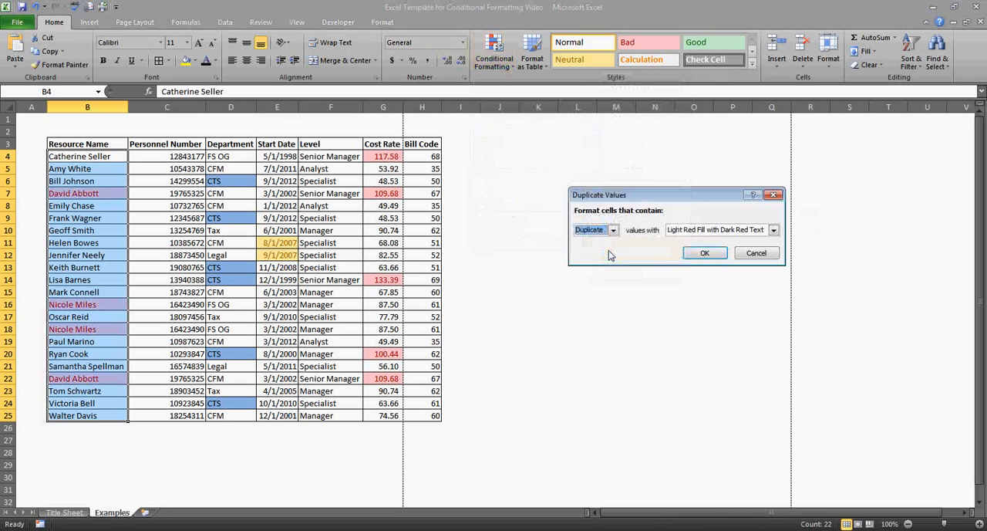
Give the duplicate resource names a custom format with a bright red fill and apply the rule.
{"action": "left_click", "coordinate": [774, 230]}
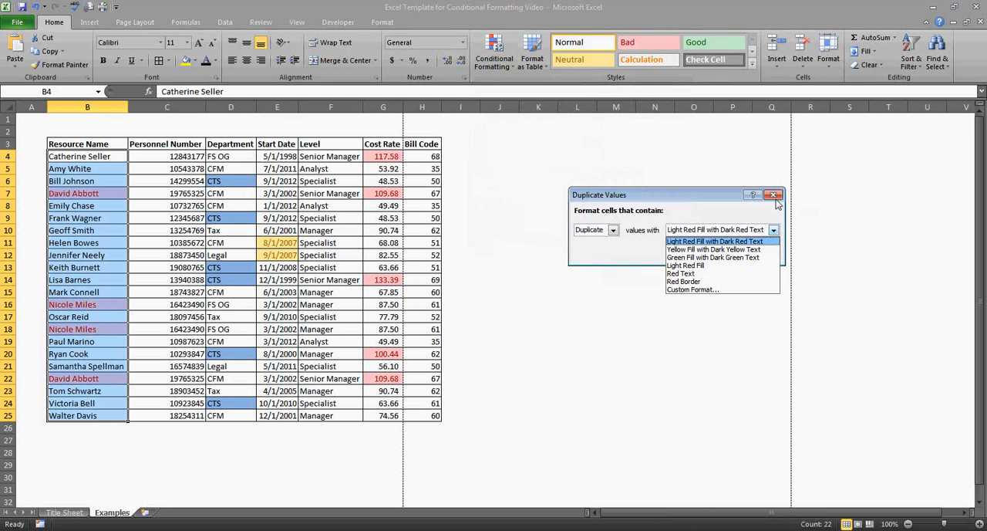
{"action": "left_click", "coordinate": [730, 291]}
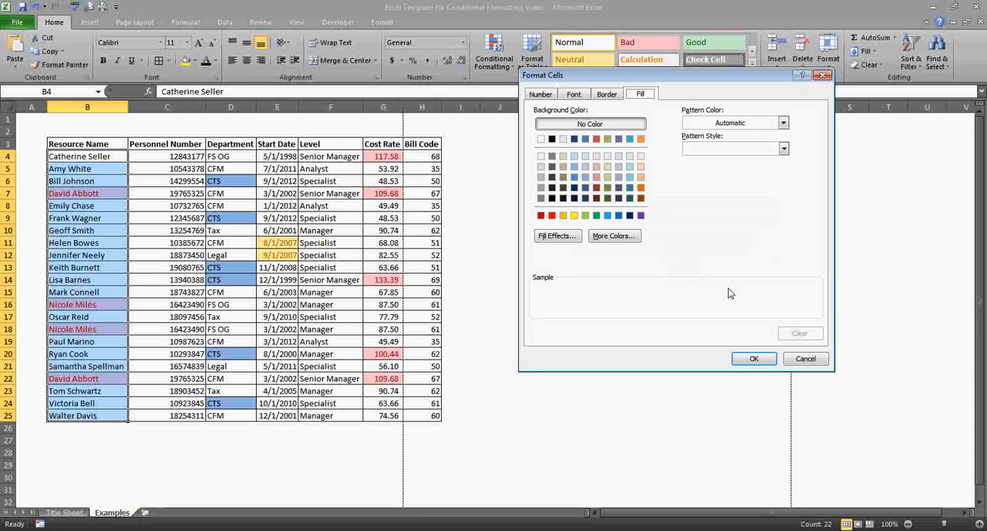
{"action": "left_click", "coordinate": [552, 215]}
{"action": "left_click", "coordinate": [745, 360]}
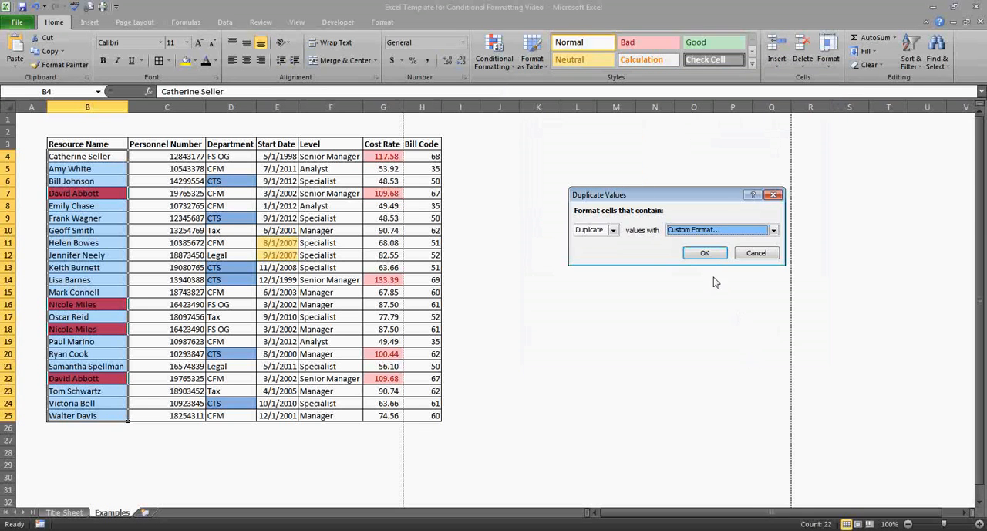
{"action": "left_click", "coordinate": [705, 253]}
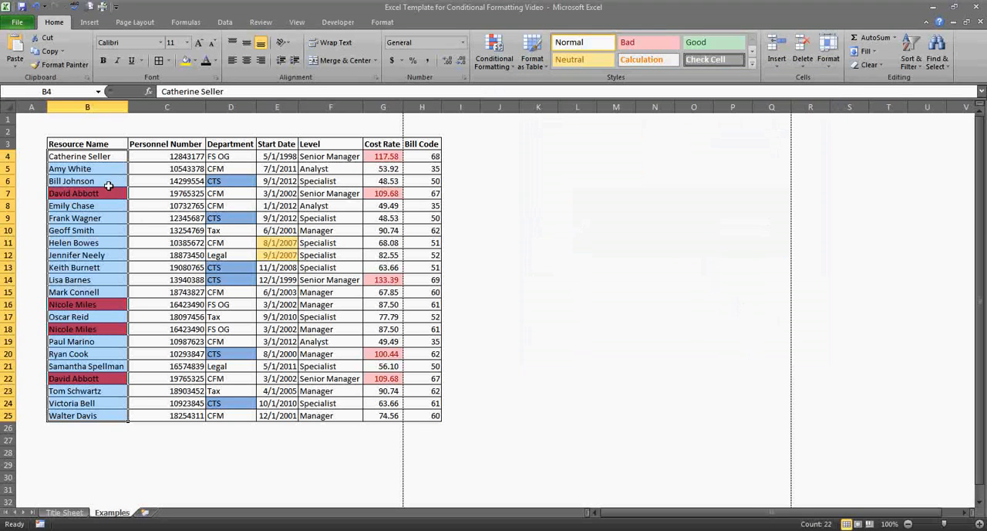
{"action": "left_click", "coordinate": [100, 383]}
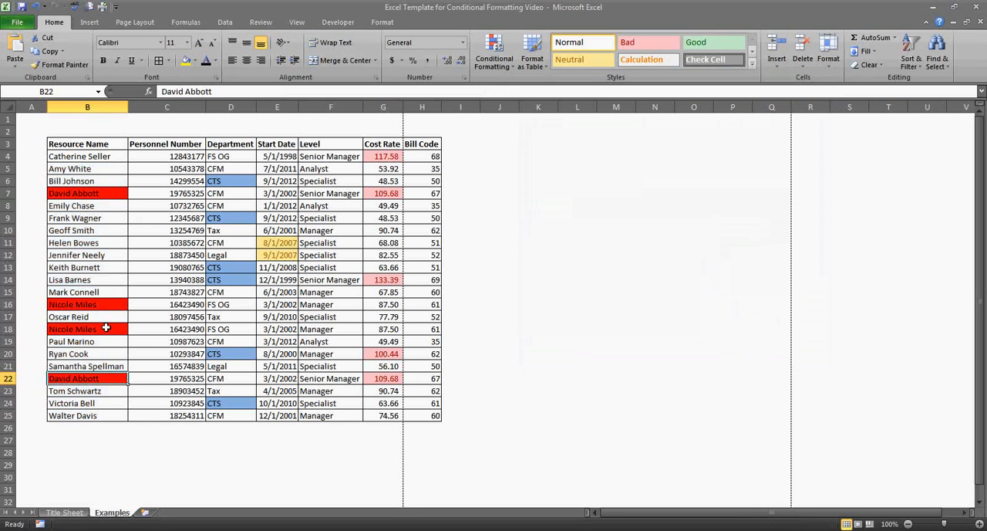
{"action": "left_click", "coordinate": [94, 195]}
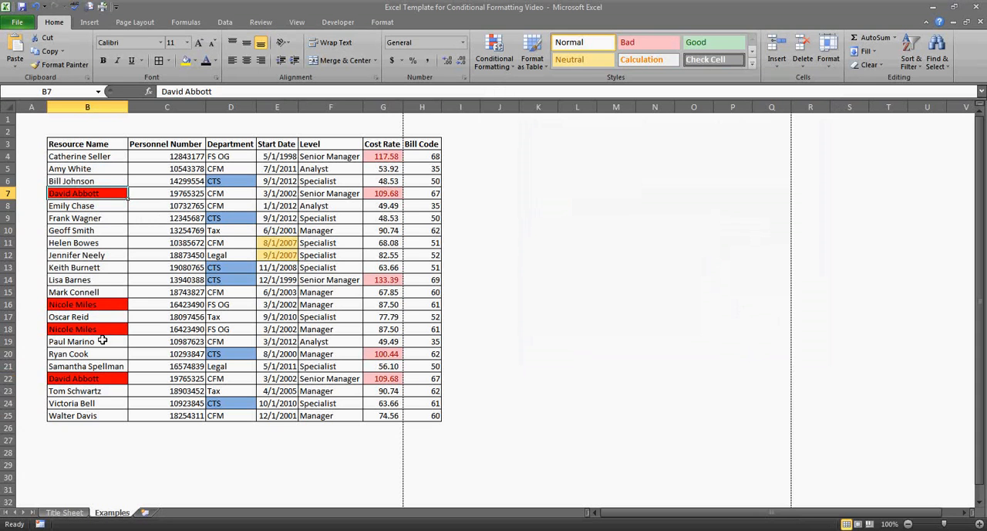
{"action": "left_click", "coordinate": [8, 304]}
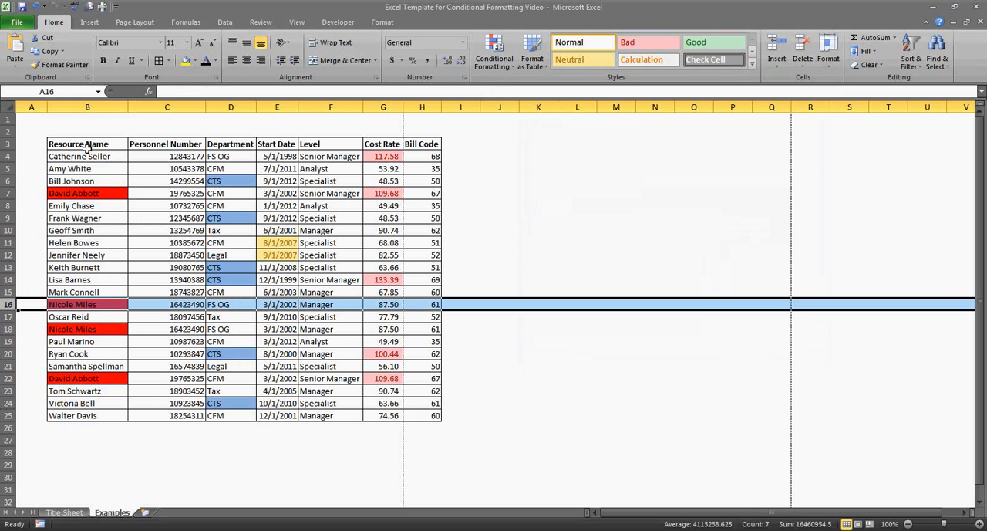
{"action": "left_click_drag", "start_coordinate": [80, 154], "coordinate": [432, 409]}
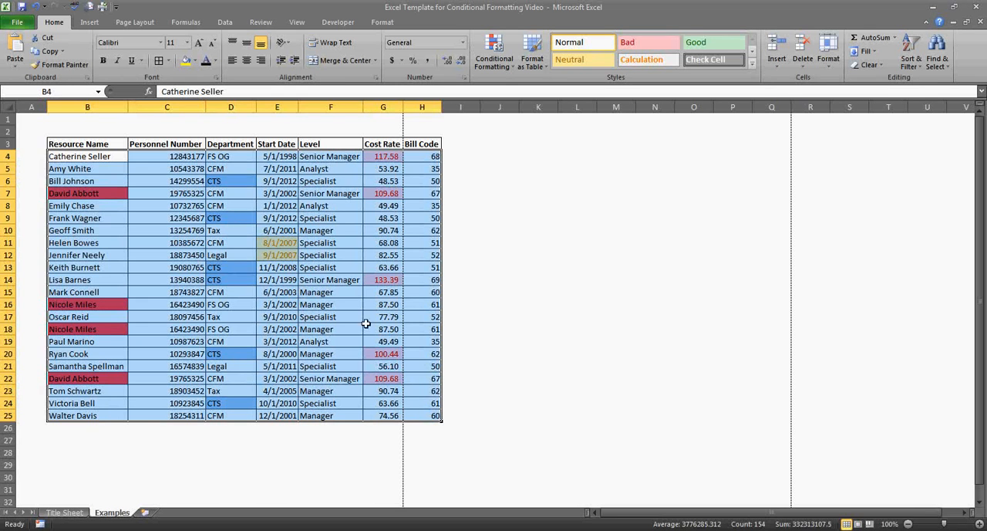
{"action": "left_click", "coordinate": [515, 229]}
Open the Conditional Formatting Rules Manager, show the rules for This Worksheet, and review each rule's format and range.
{"action": "left_click", "coordinate": [503, 68]}
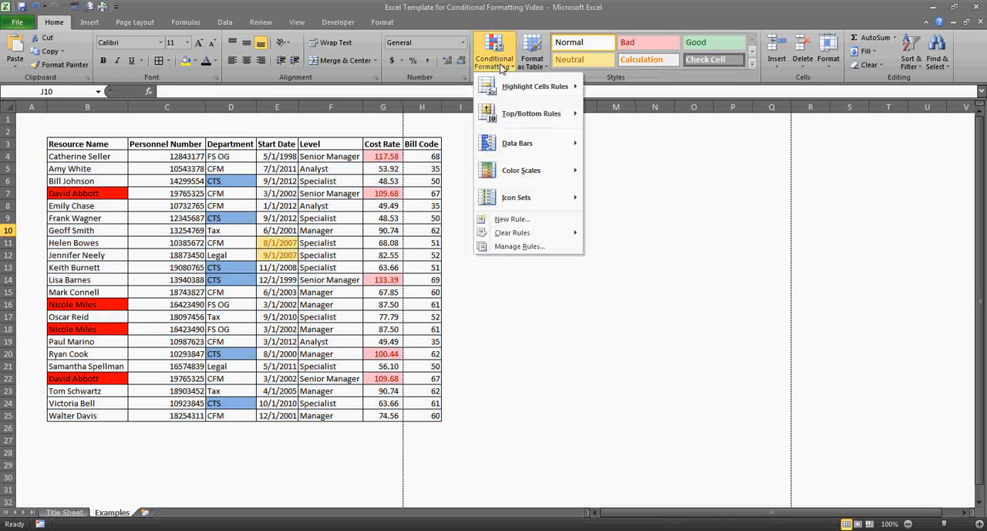
{"action": "left_click", "coordinate": [532, 247]}
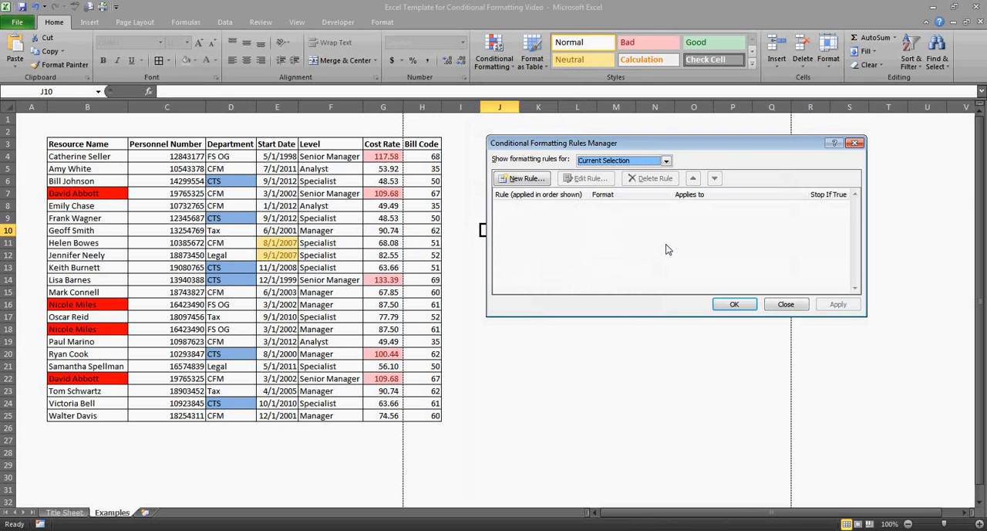
{"action": "left_click", "coordinate": [608, 162]}
{"action": "left_click", "coordinate": [609, 180]}
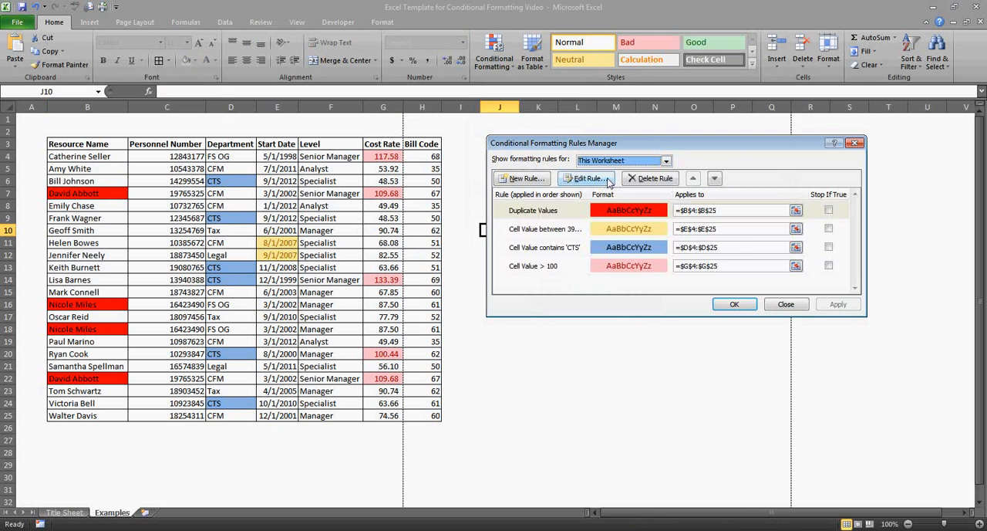
{"action": "left_click", "coordinate": [643, 214]}
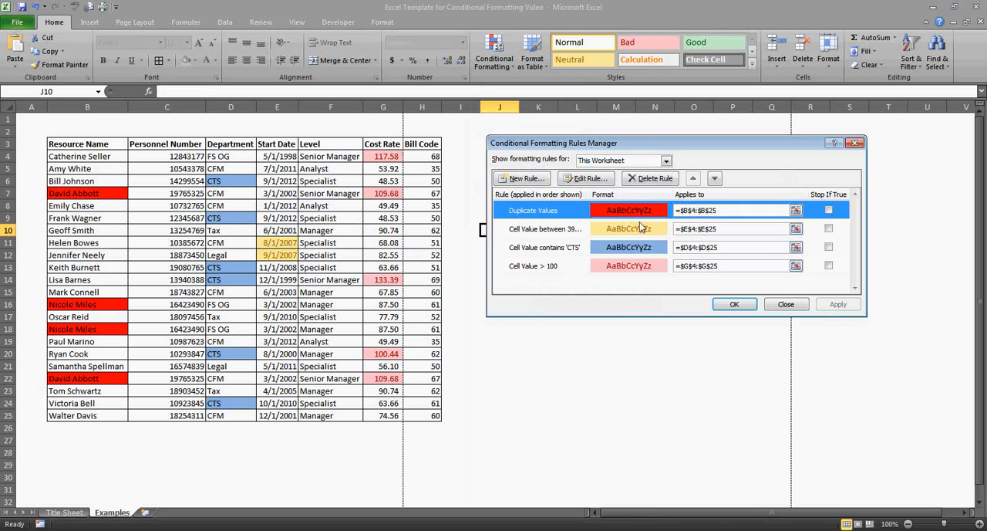
{"action": "left_click", "coordinate": [643, 228]}
{"action": "left_click", "coordinate": [639, 249]}
{"action": "left_click", "coordinate": [640, 266]}
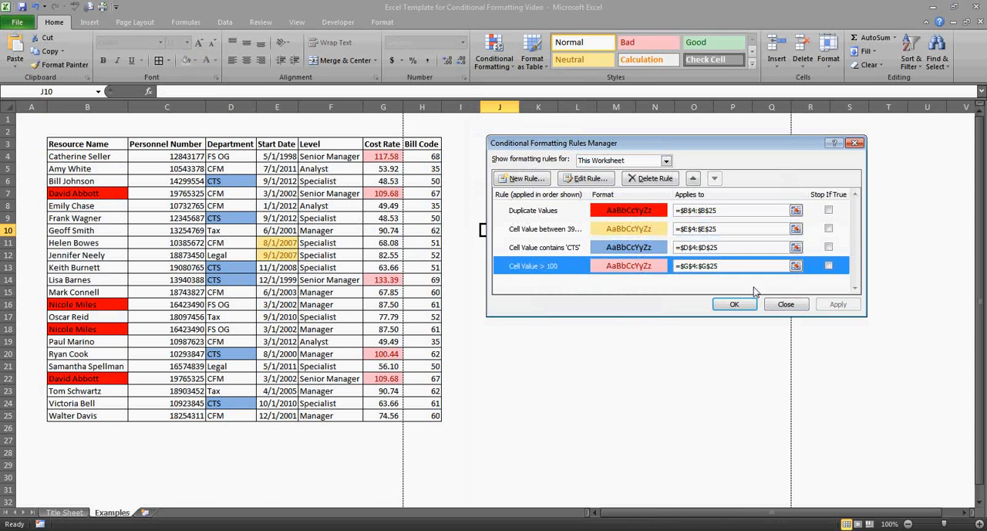
Delete all four conditional formatting rules from the worksheet, starting with Duplicate Values, and apply the change.
{"action": "left_click", "coordinate": [622, 211]}
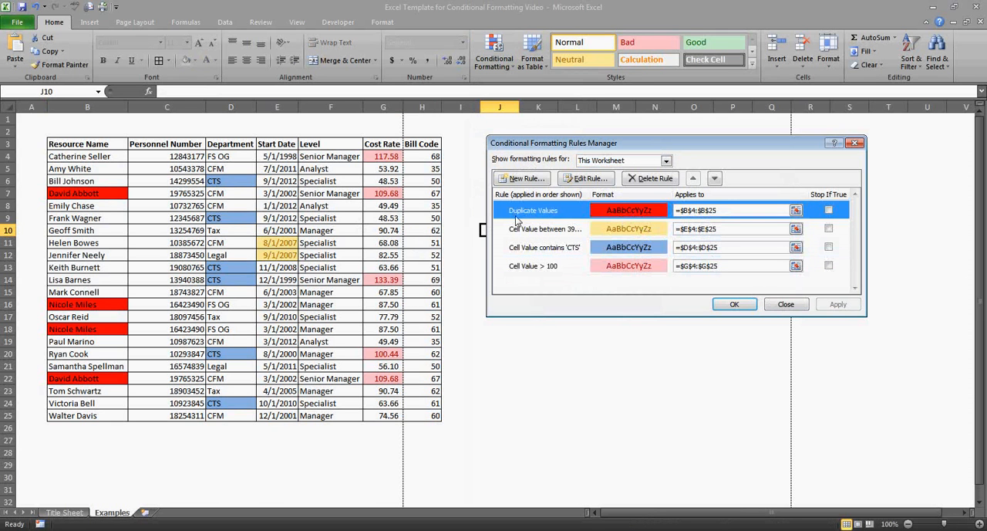
{"action": "left_click", "coordinate": [645, 179]}
{"action": "left_click", "coordinate": [645, 180]}
{"action": "left_click", "coordinate": [646, 180]}
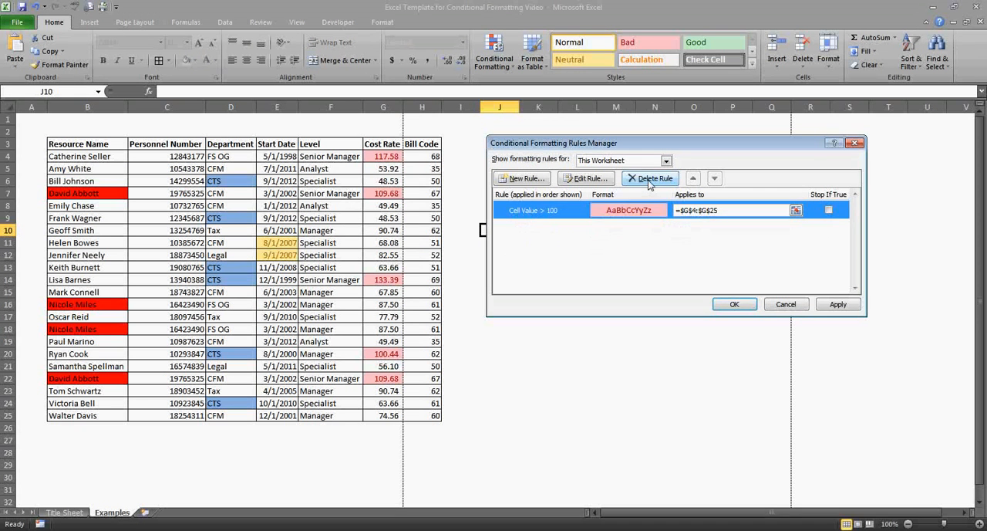
{"action": "left_click", "coordinate": [648, 179]}
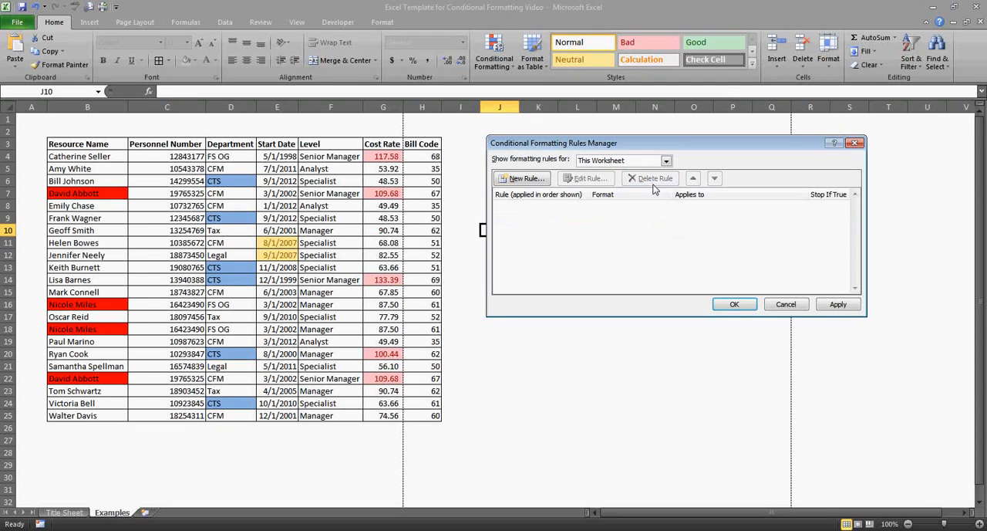
{"action": "left_click", "coordinate": [837, 304]}
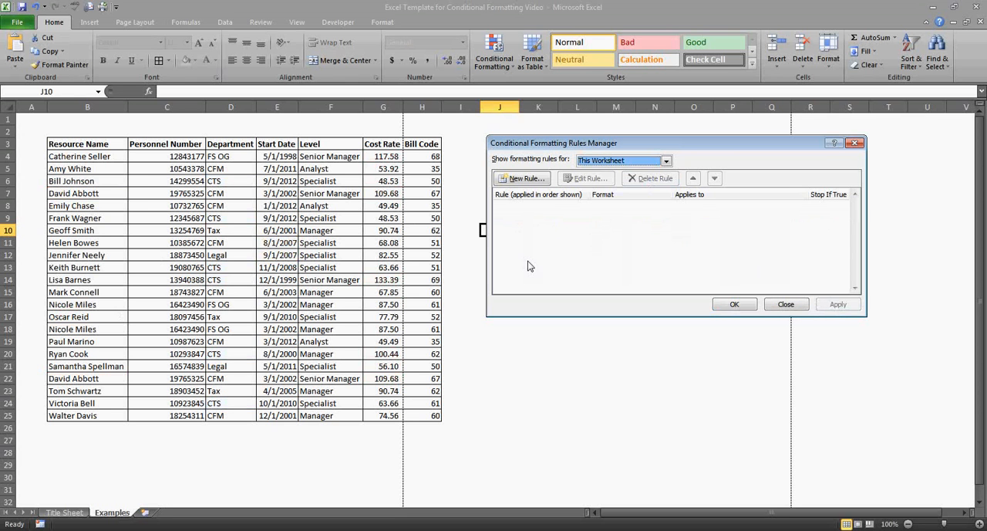
{"action": "left_click", "coordinate": [735, 305]}
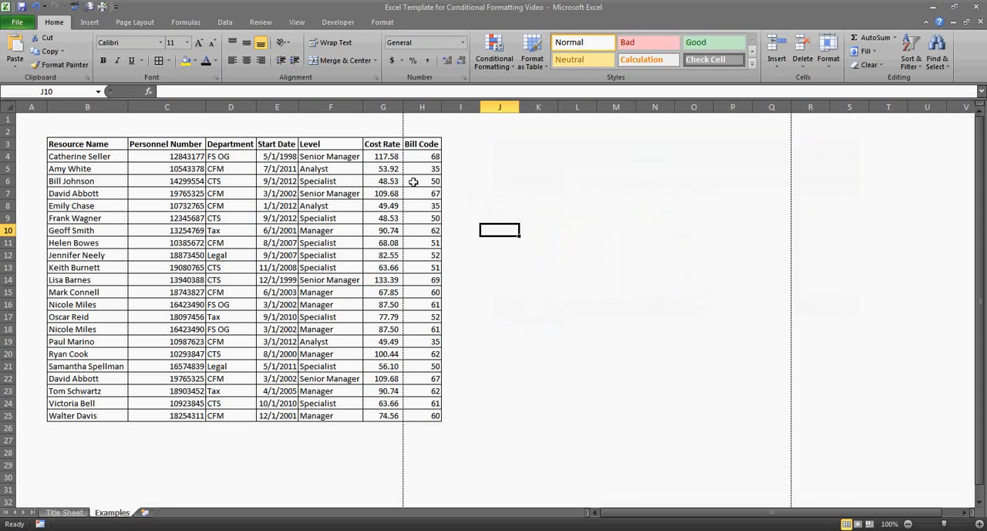
Apply an Above Average rule with Light Red Fill with Dark Red Text to the Cost Rate cells G4:G25.
{"action": "left_click", "coordinate": [388, 156]}
{"action": "left_click_drag", "start_coordinate": [389, 156], "coordinate": [388, 418]}
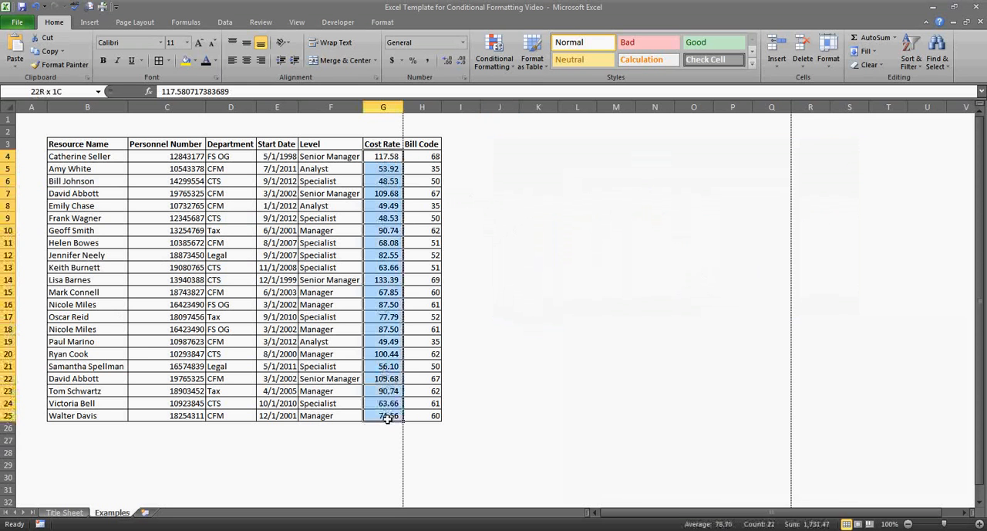
{"action": "left_click", "coordinate": [497, 64]}
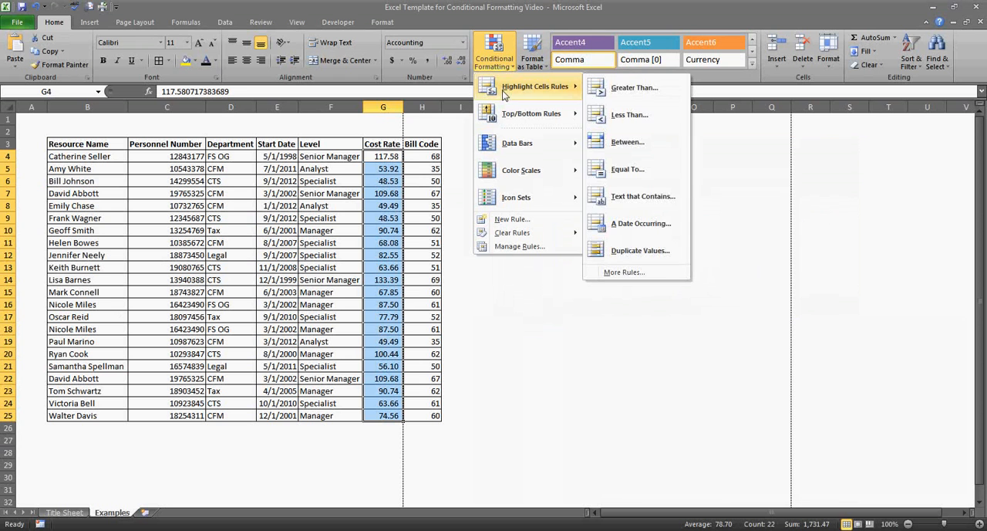
{"action": "mouse_move", "coordinate": [507, 111]}
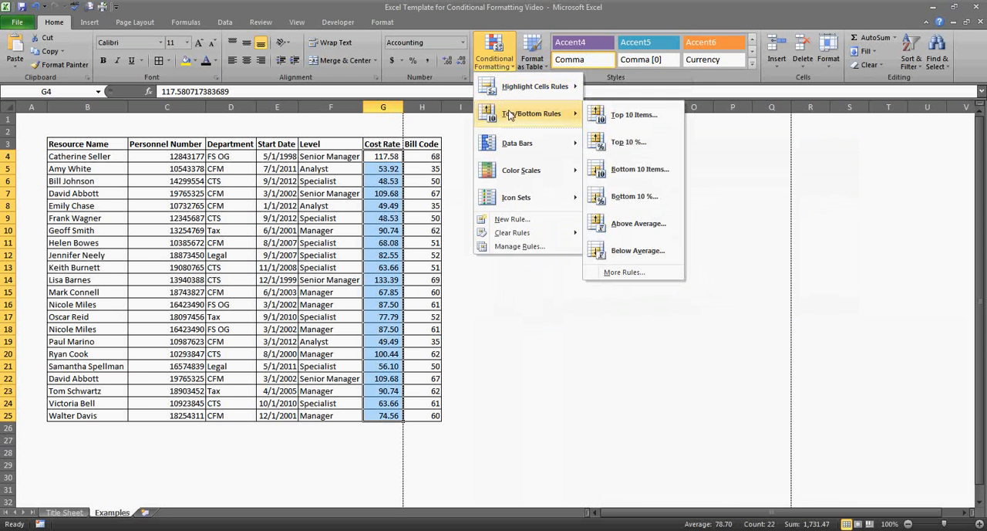
{"action": "left_click", "coordinate": [637, 222]}
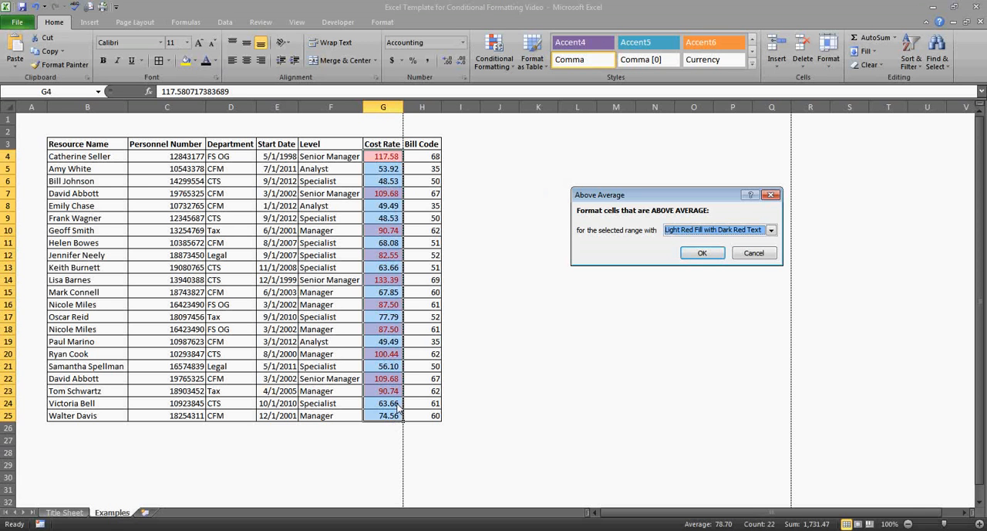
{"action": "left_click", "coordinate": [703, 253]}
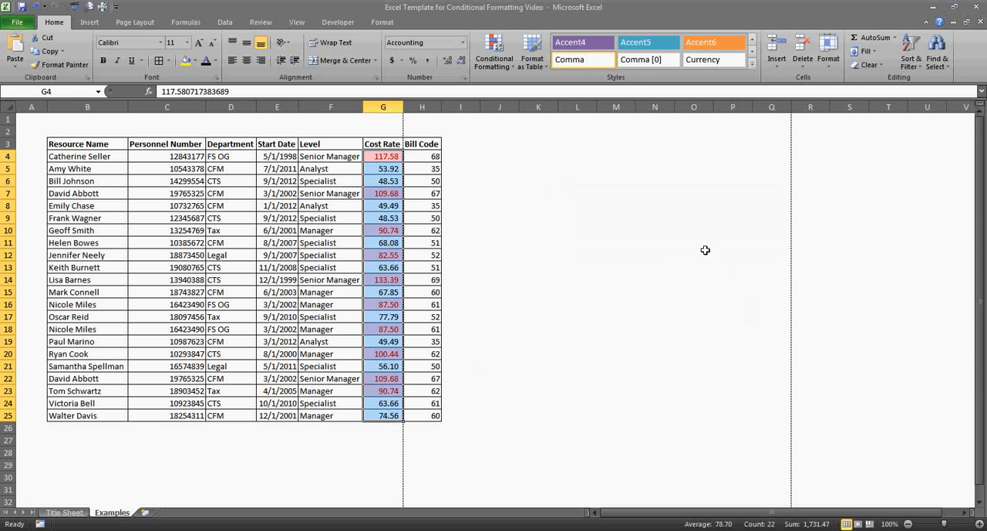
Add a Below Average rule with Green Fill with Dark Green Text to the Cost Rate cells, then deselect the range.
{"action": "left_click", "coordinate": [494, 52]}
{"action": "mouse_move", "coordinate": [520, 122]}
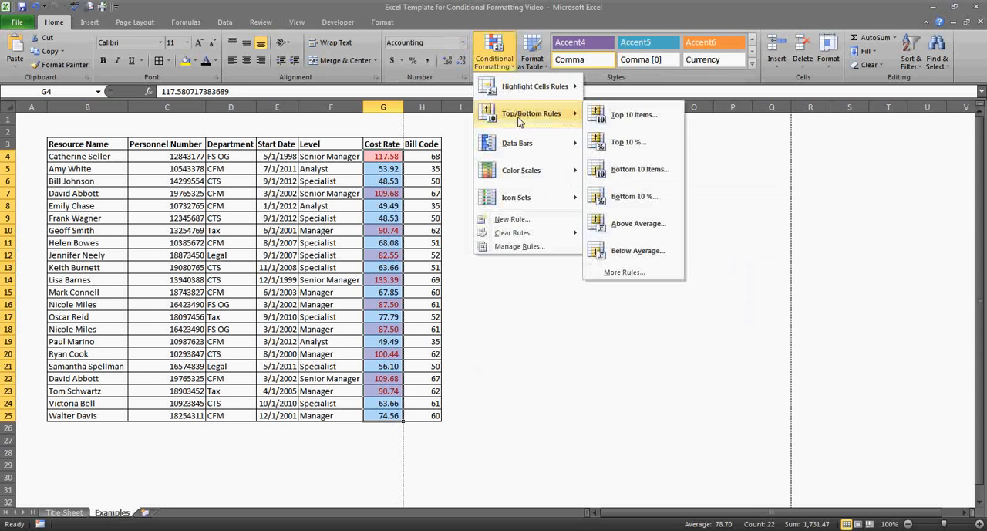
{"action": "left_click", "coordinate": [613, 251]}
{"action": "left_click", "coordinate": [710, 230]}
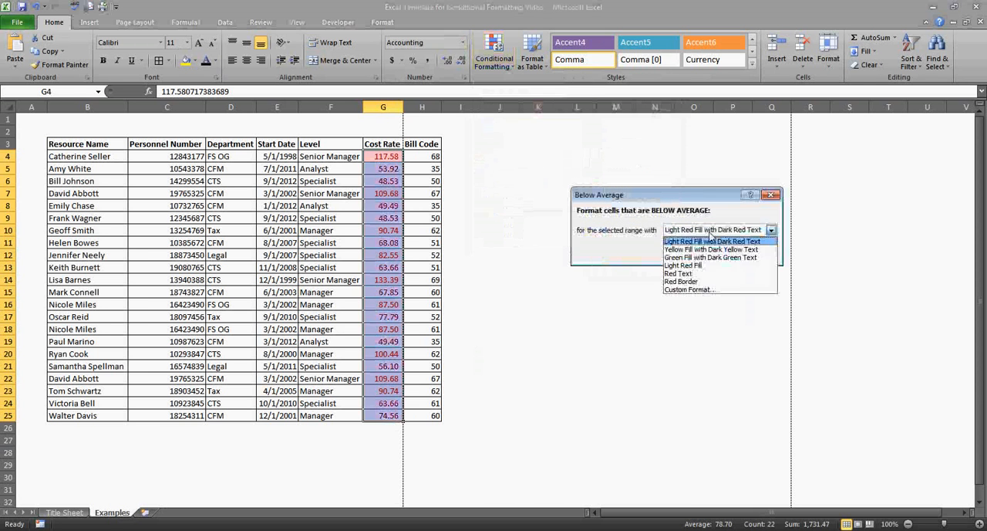
{"action": "left_click", "coordinate": [703, 257]}
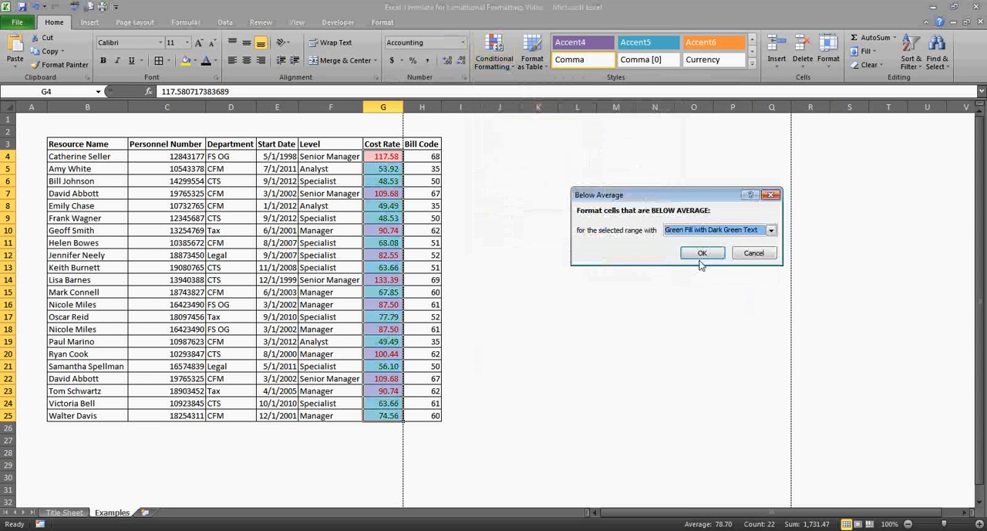
{"action": "left_click", "coordinate": [702, 254]}
{"action": "left_click", "coordinate": [774, 255]}
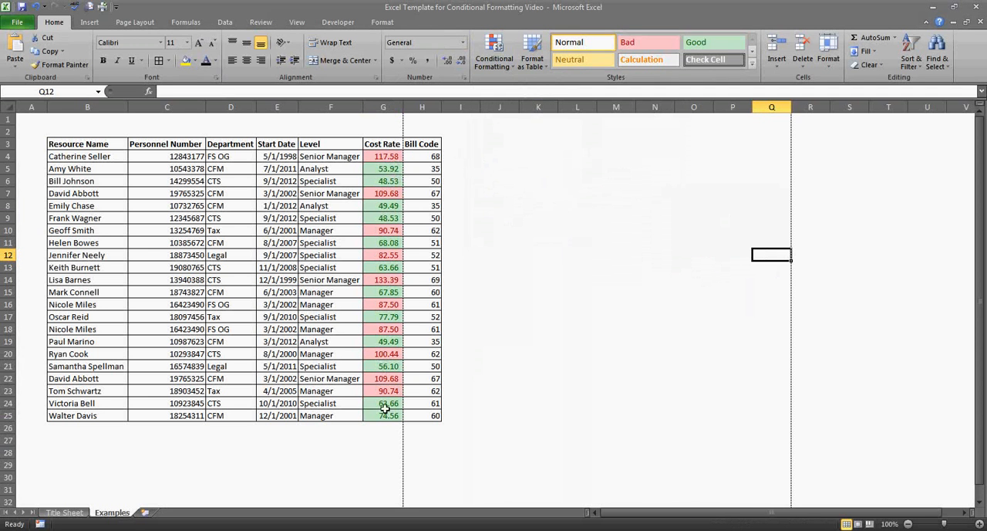
Delete the Below Average and Above Average rules from the worksheet with the Conditional Formatting Rules Manager and apply the change.
{"action": "left_click", "coordinate": [499, 68]}
{"action": "left_click", "coordinate": [546, 248]}
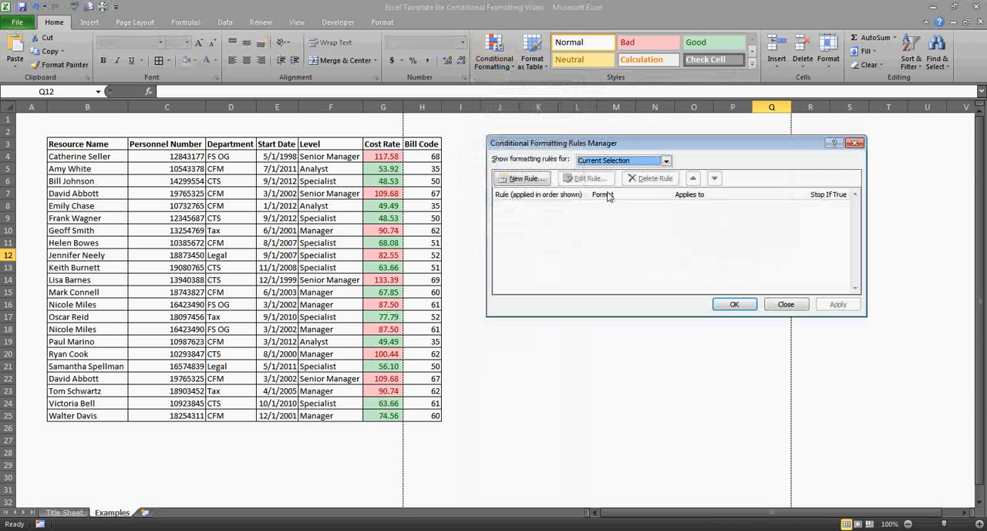
{"action": "left_click", "coordinate": [613, 163]}
{"action": "left_click", "coordinate": [632, 184]}
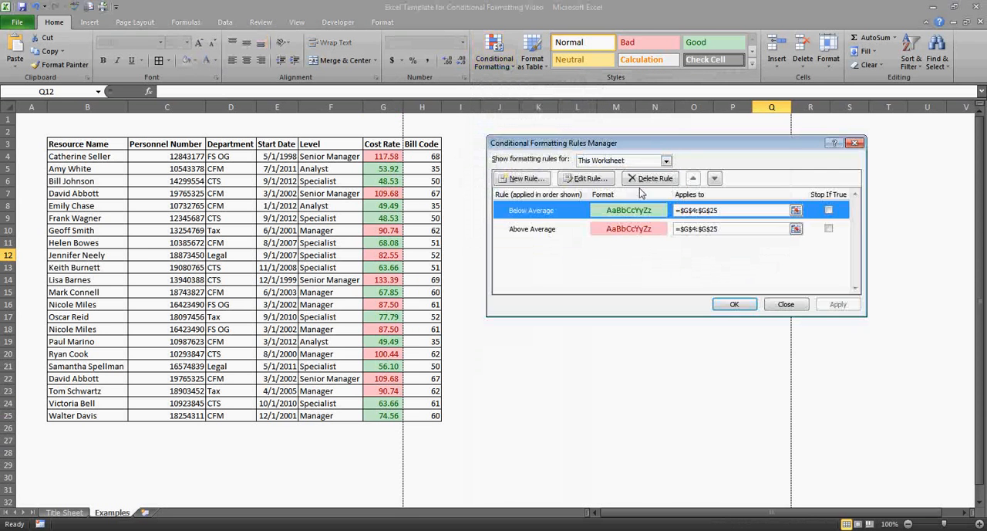
{"action": "left_click", "coordinate": [645, 179]}
{"action": "left_click", "coordinate": [652, 179]}
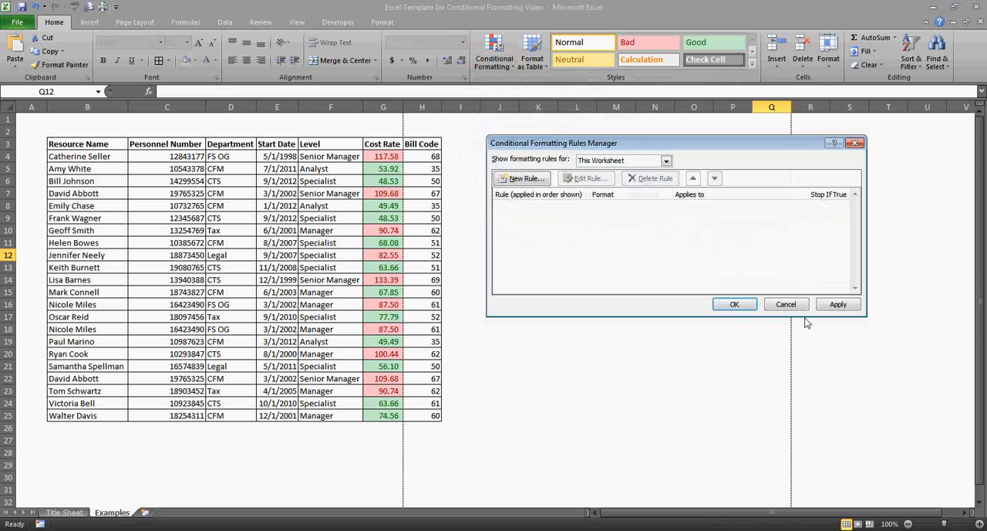
{"action": "left_click", "coordinate": [825, 306]}
{"action": "left_click", "coordinate": [728, 304]}
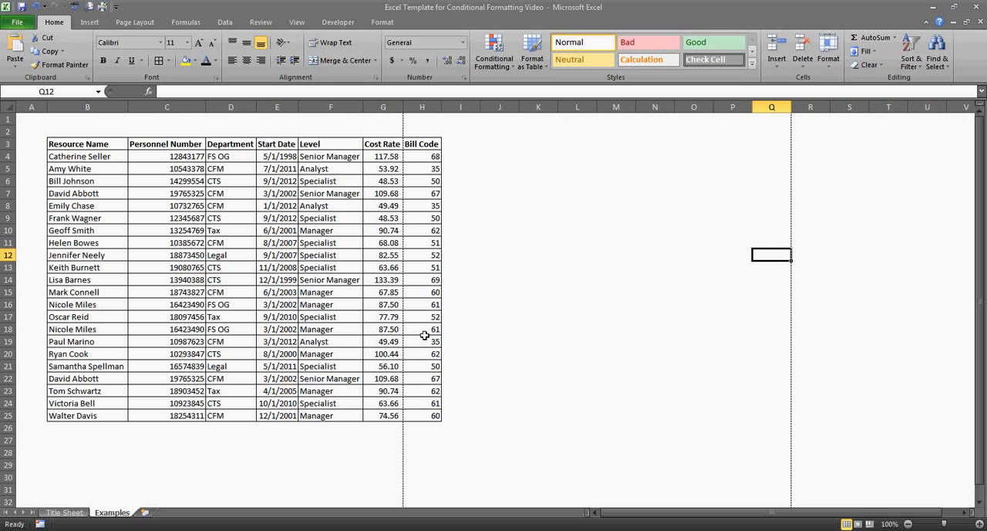
Start a formula-based conditional formatting rule for the first Cost Rate cell, G4, with the formula =$G4>100.
{"action": "left_click", "coordinate": [383, 158]}
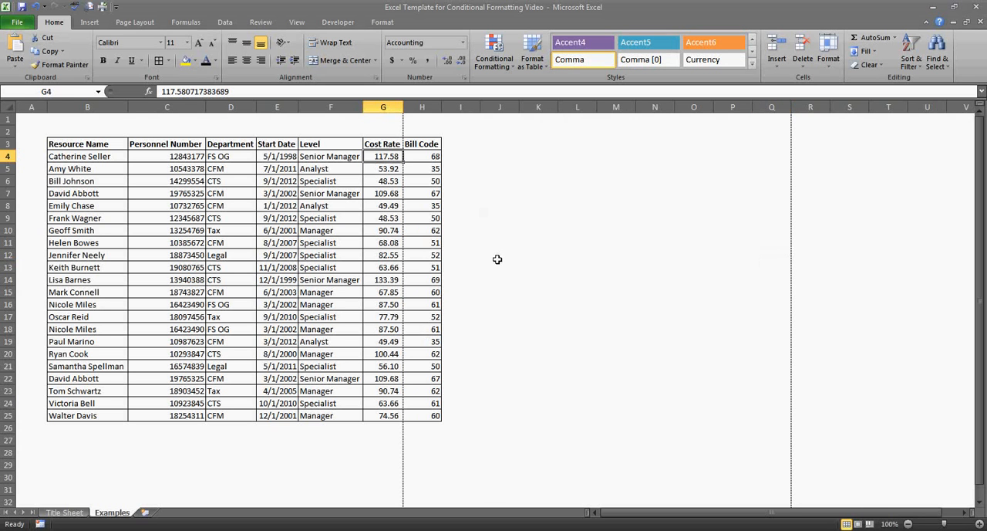
{"action": "left_click", "coordinate": [492, 56]}
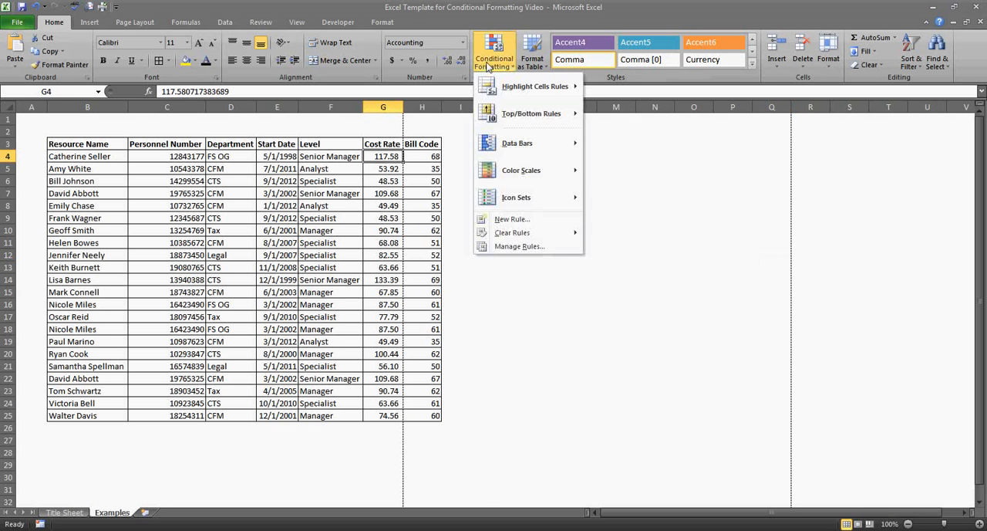
{"action": "left_click", "coordinate": [520, 222]}
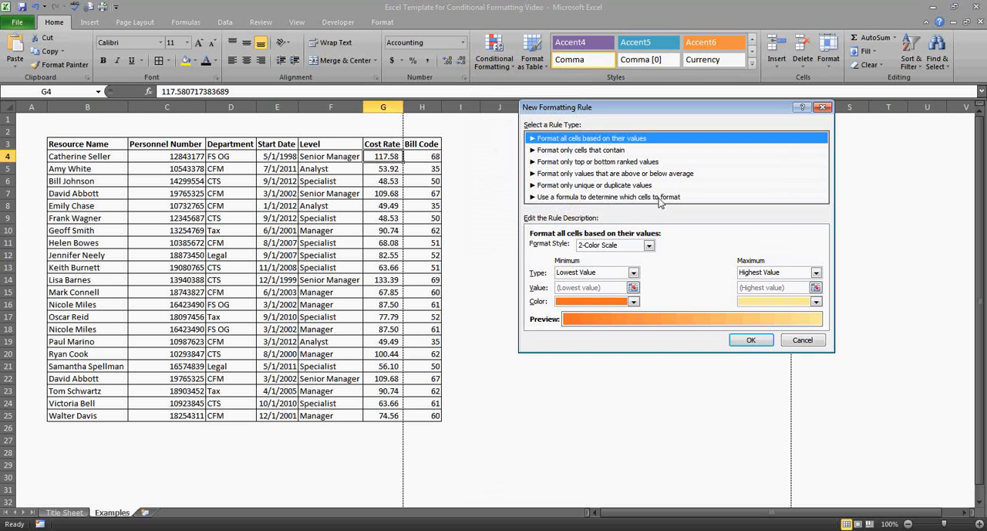
{"action": "left_click", "coordinate": [677, 198]}
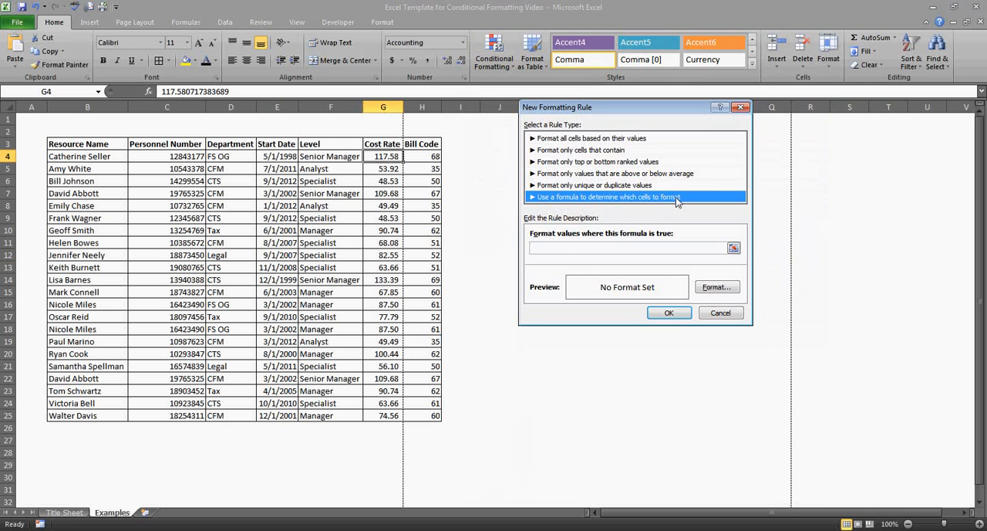
{"action": "left_click", "coordinate": [566, 247]}
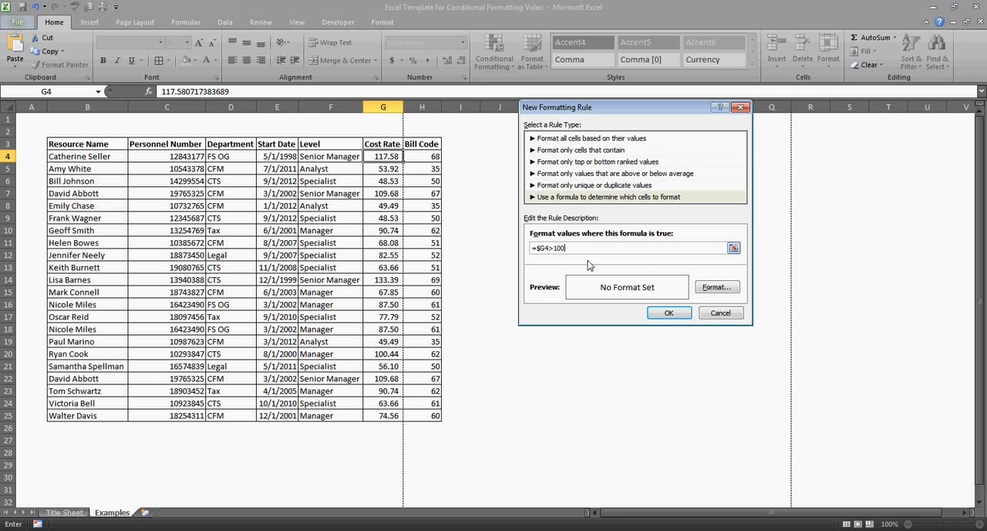
Give the =$G4>100 rule a light yellow fill from the standard colour palette and create the rule.
{"action": "left_click", "coordinate": [714, 287]}
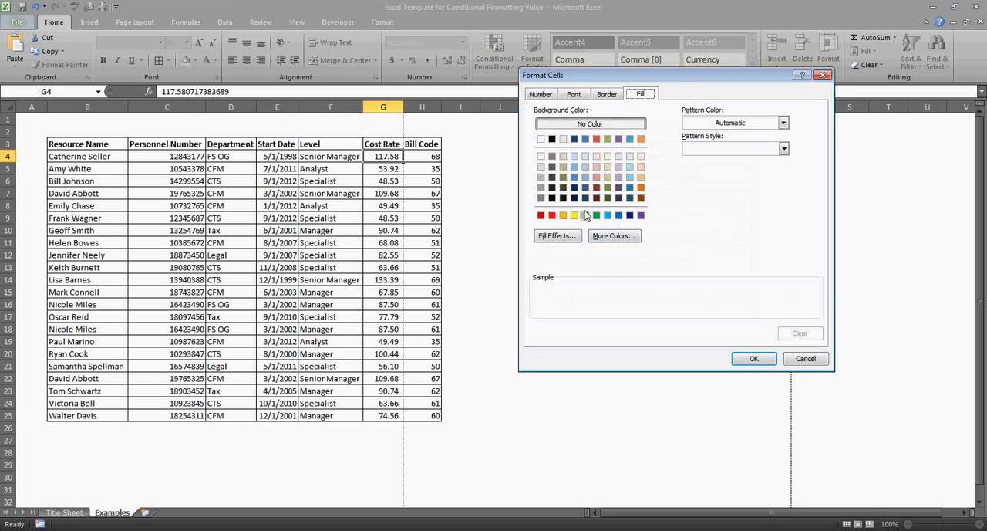
{"action": "left_click", "coordinate": [601, 235]}
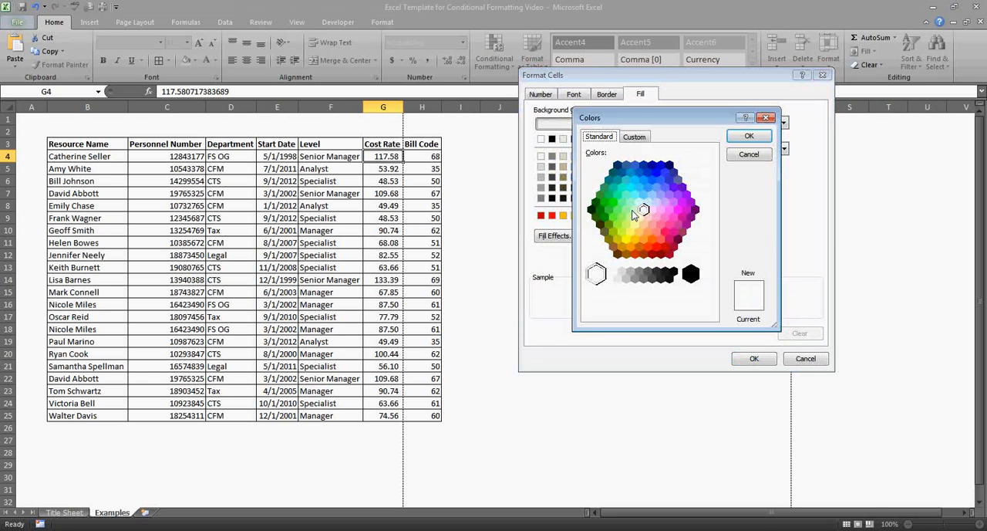
{"action": "left_click", "coordinate": [634, 224]}
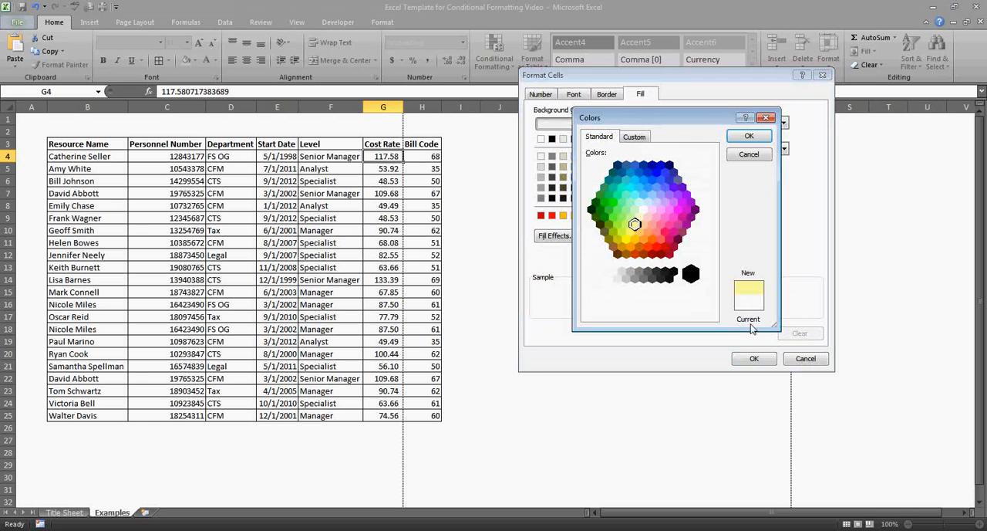
{"action": "left_click", "coordinate": [748, 139]}
{"action": "left_click", "coordinate": [756, 359]}
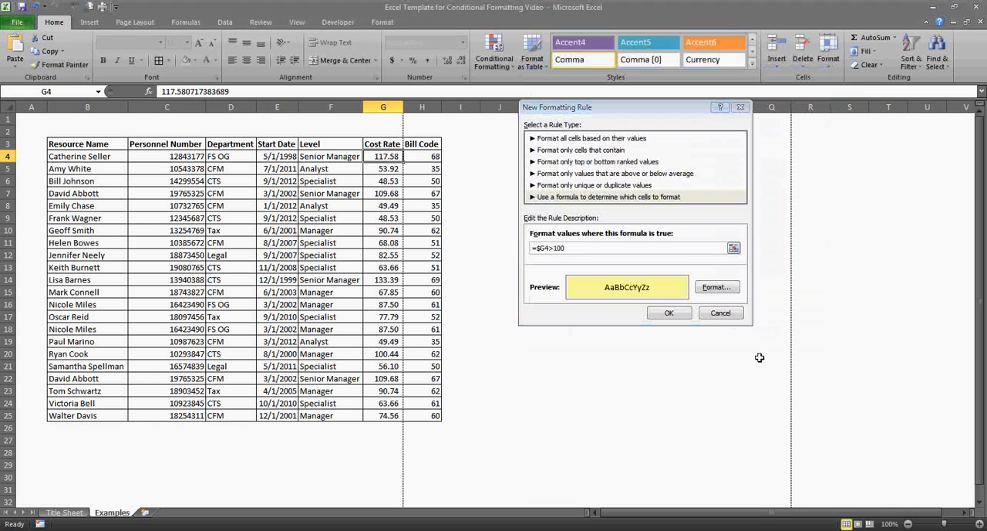
{"action": "left_click", "coordinate": [668, 314]}
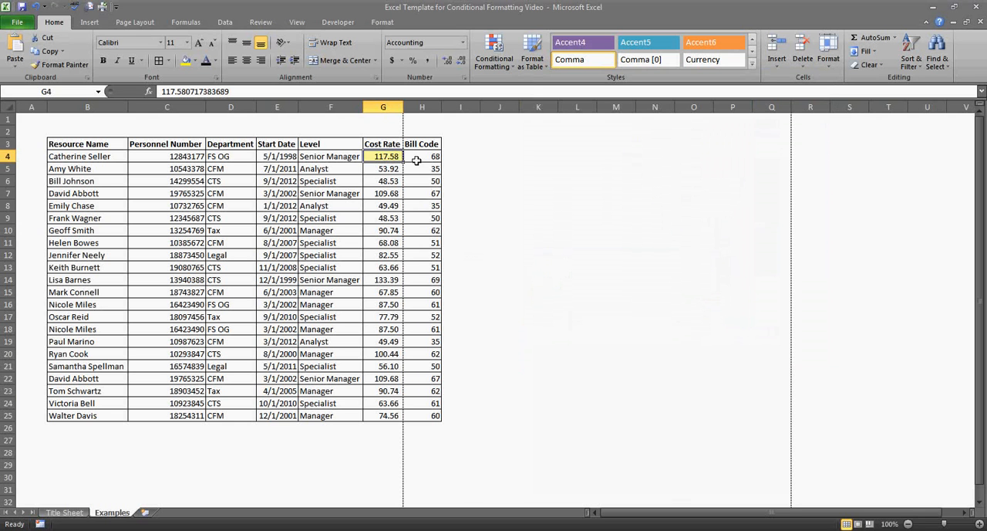
Extend the =$G4>100 rule to the whole table body, B4:H25, in the Conditional Formatting Rules Manager and apply it.
{"action": "left_click", "coordinate": [496, 63]}
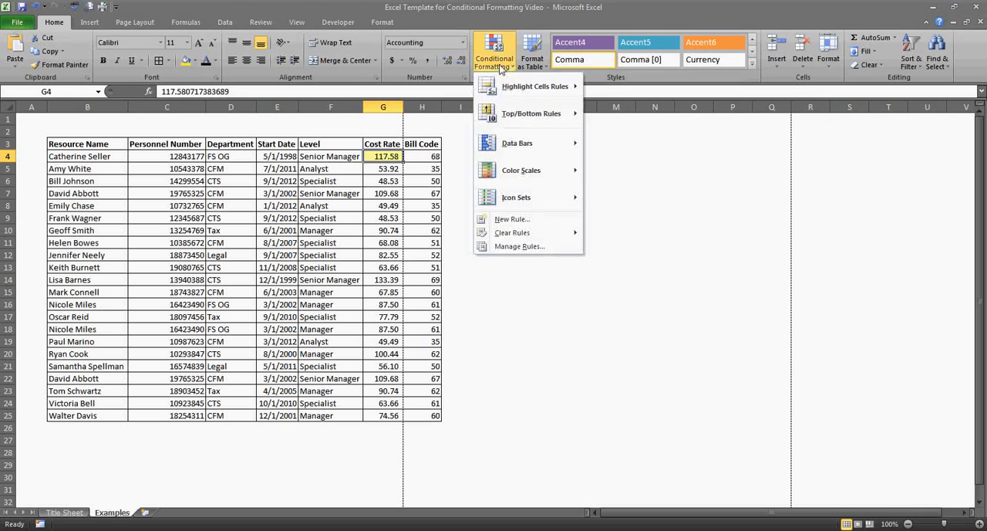
{"action": "left_click", "coordinate": [518, 246]}
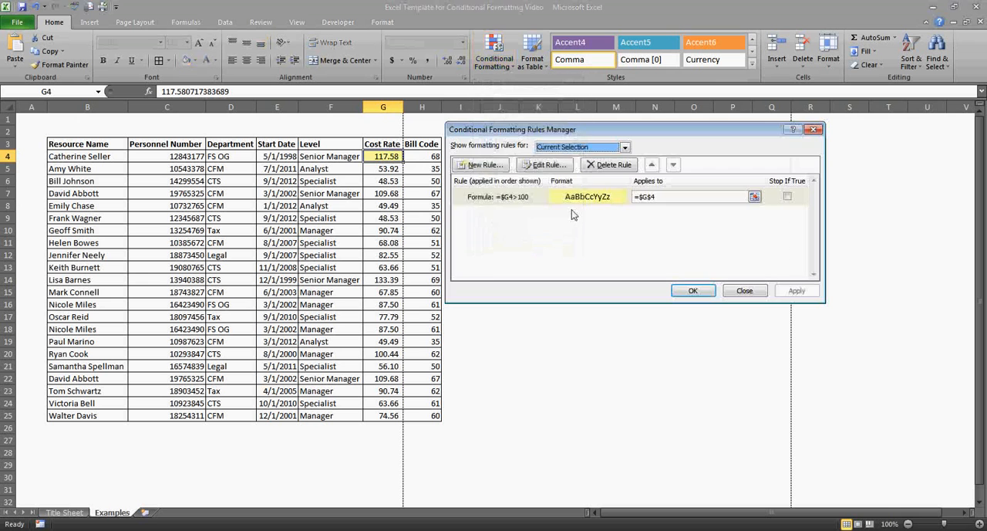
{"action": "left_click", "coordinate": [566, 202]}
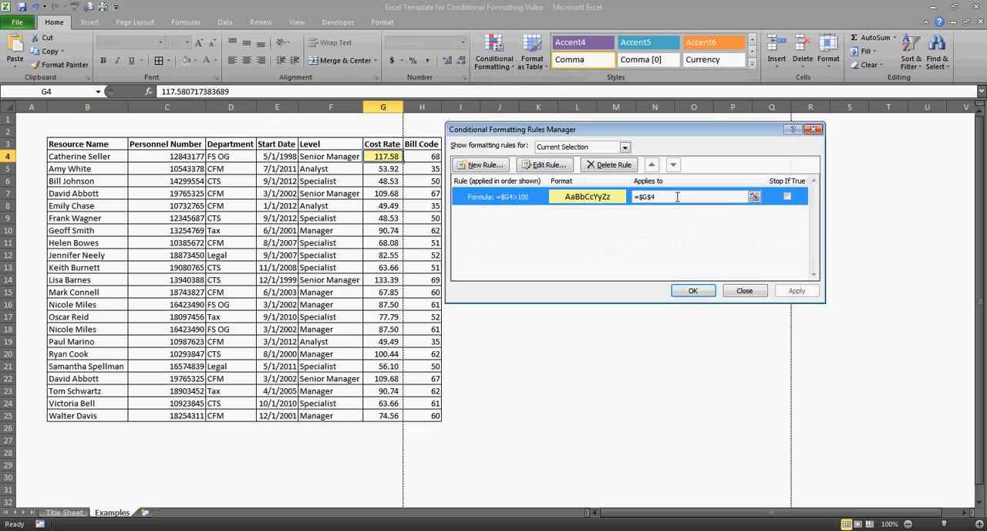
{"action": "left_click_drag", "start_coordinate": [668, 197], "coordinate": [634, 197]}
{"action": "key", "text": "BackSpace"}
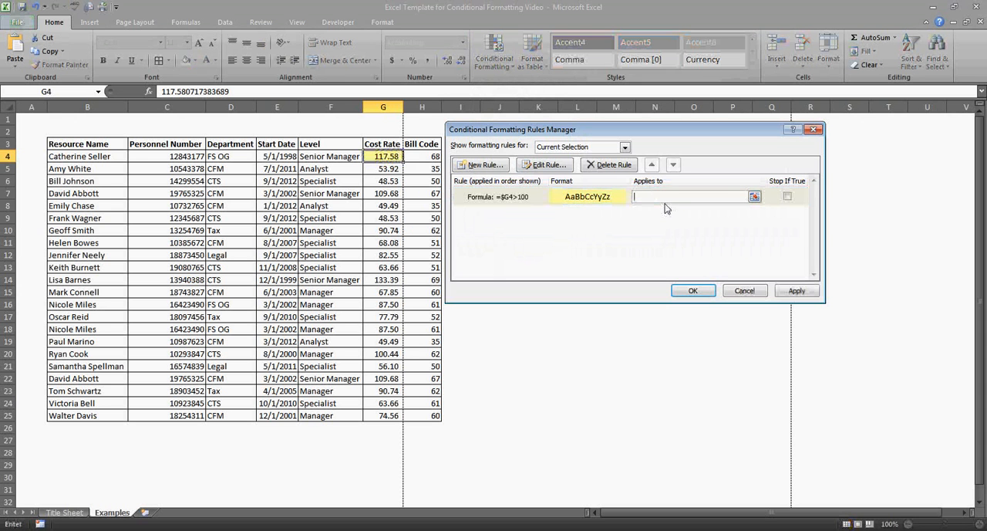
{"action": "left_click", "coordinate": [754, 197]}
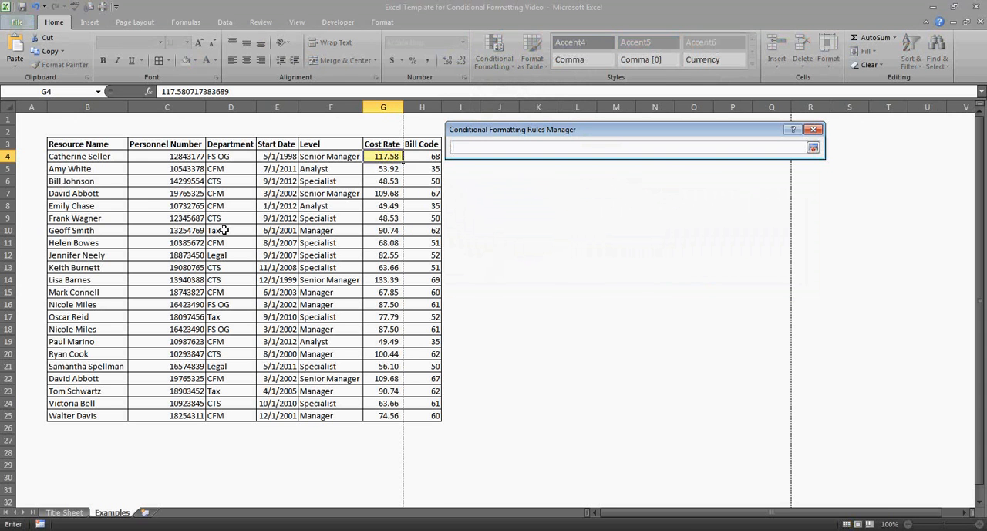
{"action": "left_click_drag", "start_coordinate": [92, 160], "coordinate": [429, 417]}
{"action": "key", "text": "Return"}
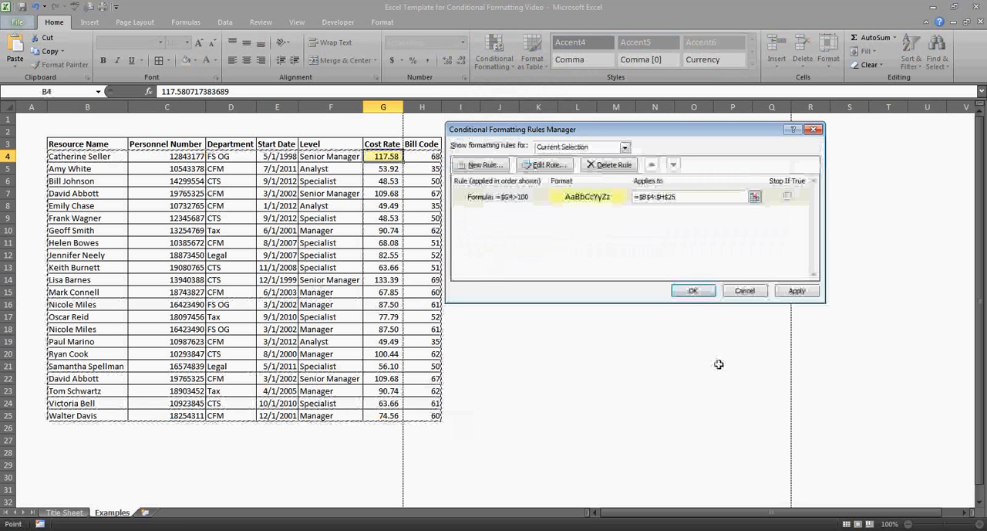
{"action": "left_click", "coordinate": [800, 294]}
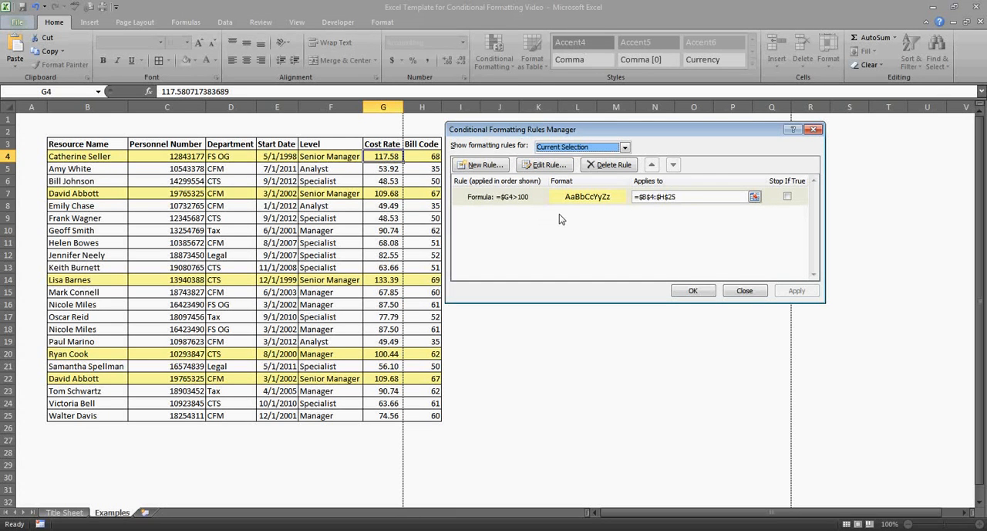
Add a second formula-based rule, =$G4>110, with a bright yellow fill.
{"action": "left_click", "coordinate": [479, 164]}
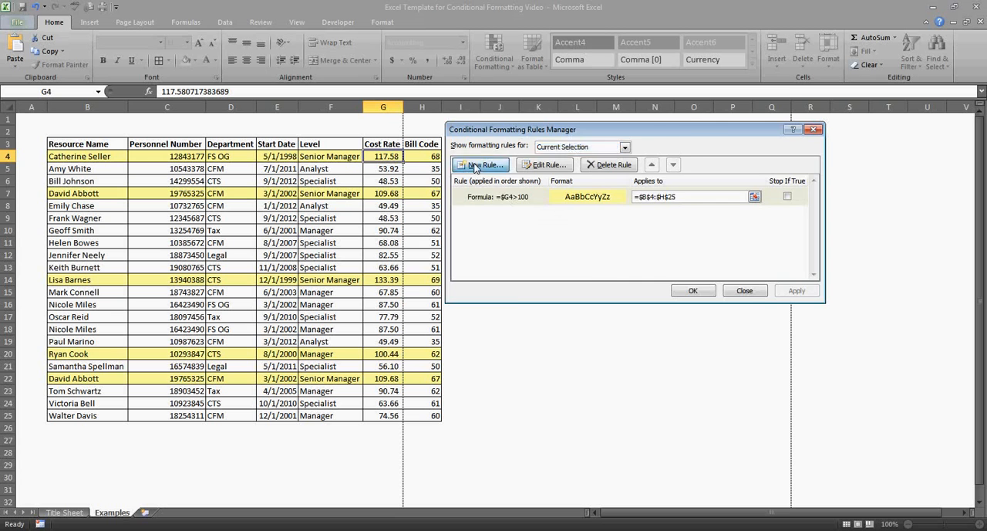
{"action": "left_click", "coordinate": [530, 183]}
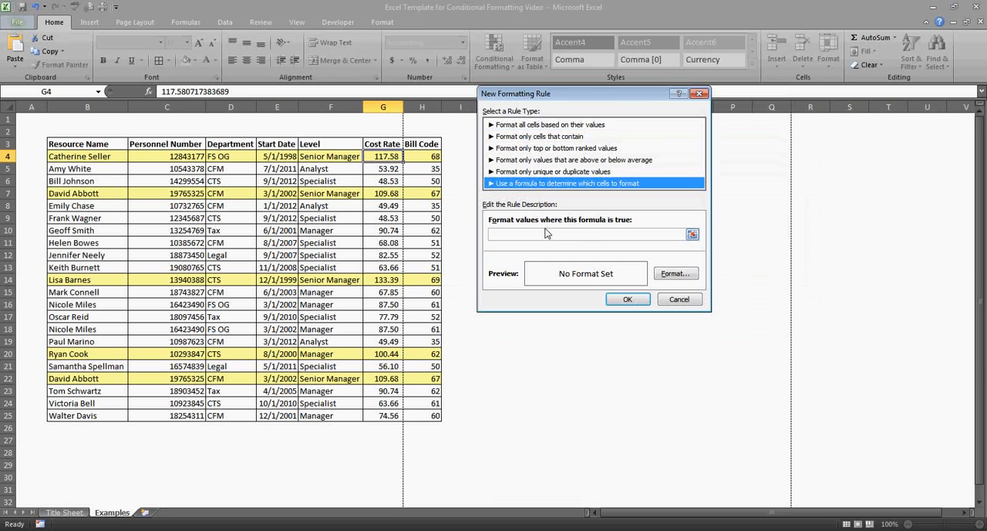
{"action": "left_click", "coordinate": [547, 234]}
{"action": "type", "text": "="}
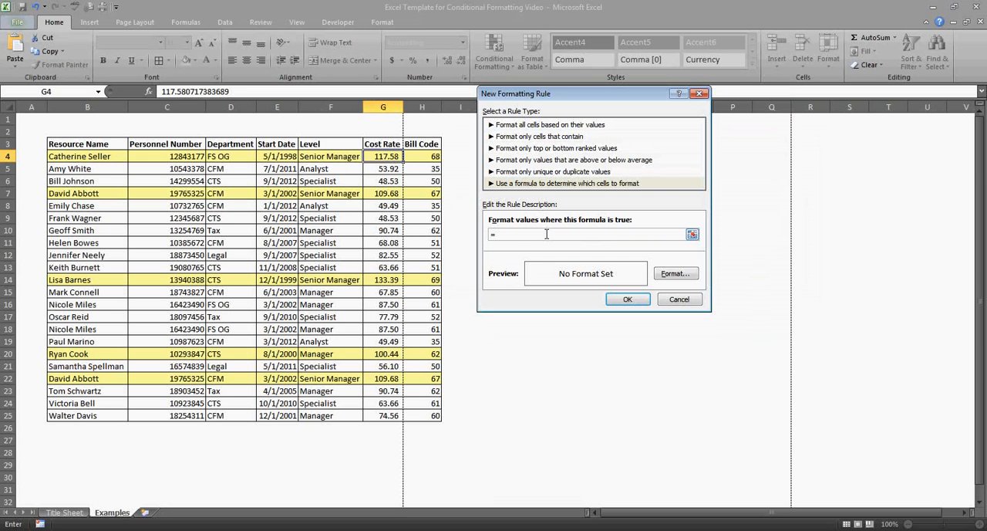
{"action": "type", "text": "$G4>110"}
{"action": "left_click", "coordinate": [671, 274]}
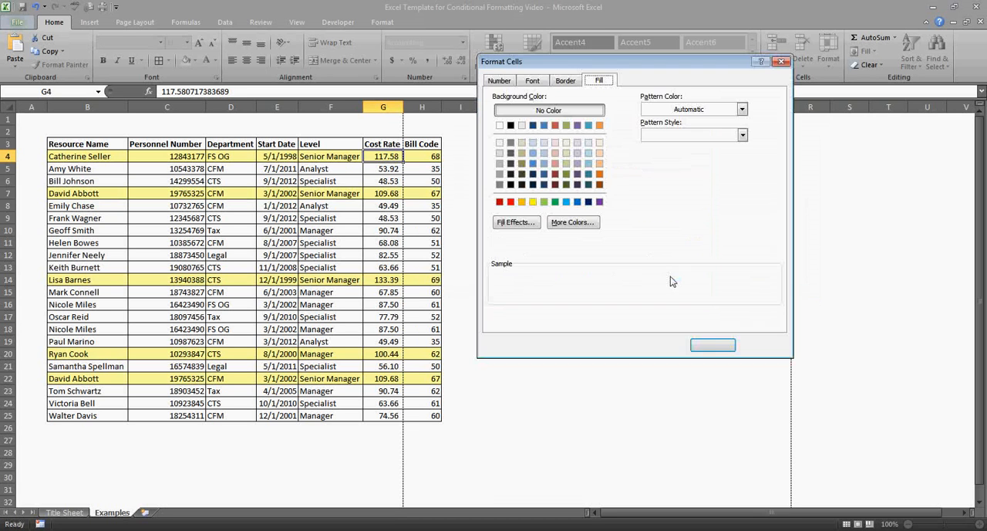
{"action": "left_click", "coordinate": [533, 203]}
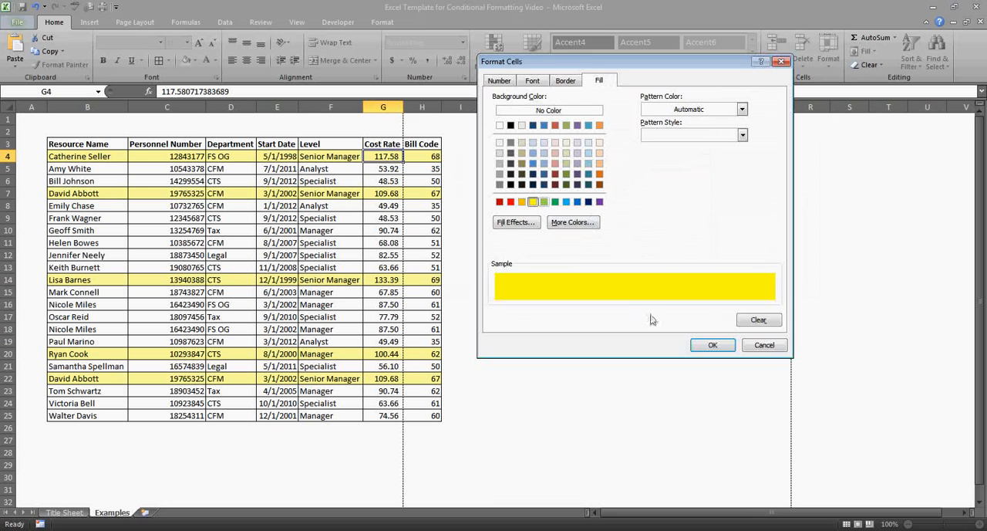
{"action": "left_click", "coordinate": [710, 347]}
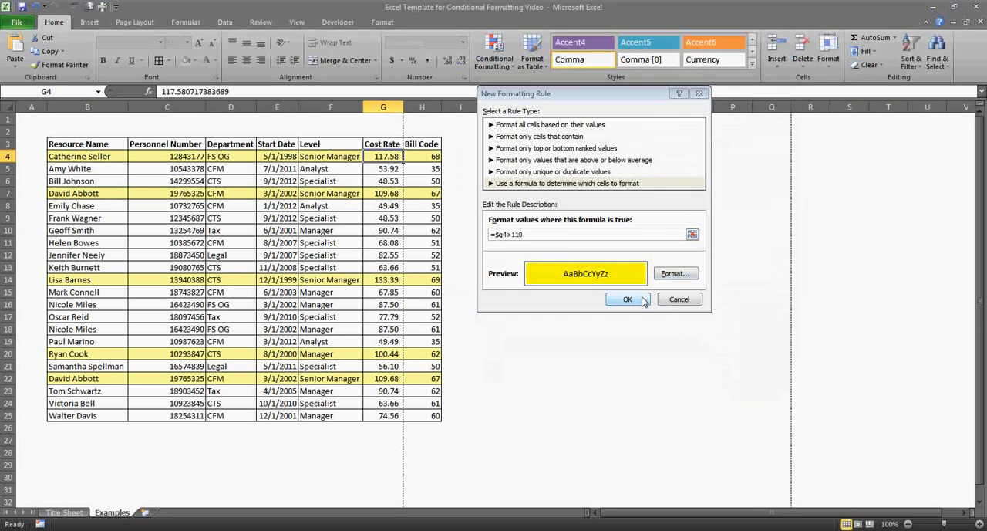
{"action": "left_click", "coordinate": [627, 299]}
Add a third formula-based rule, =$G4>125, with a bright red fill.
{"action": "left_click", "coordinate": [486, 165]}
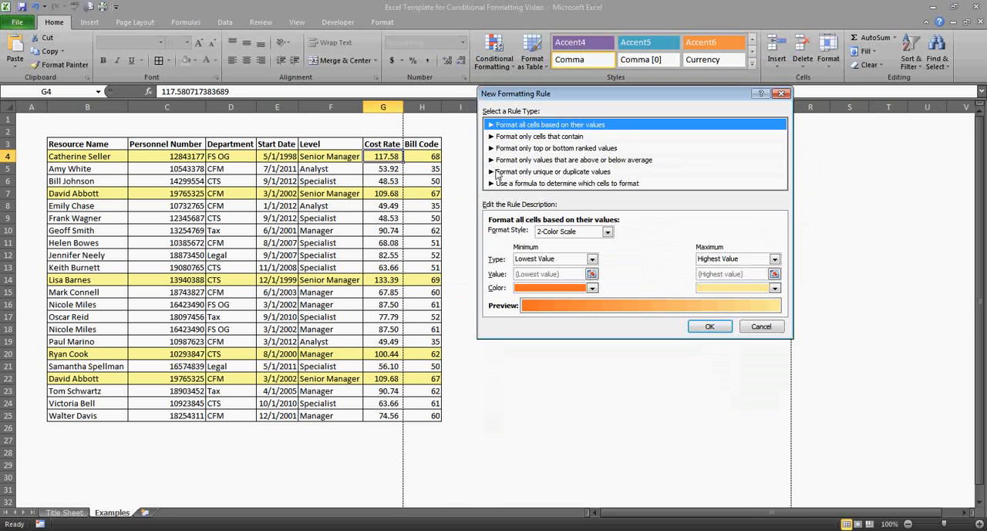
{"action": "left_click", "coordinate": [536, 183]}
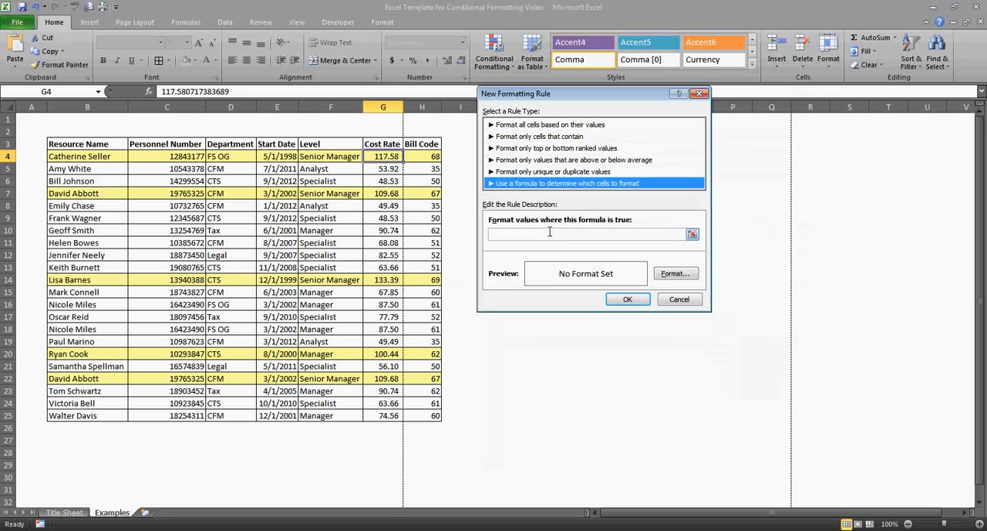
{"action": "left_click", "coordinate": [548, 233]}
{"action": "type", "text": "=G"}
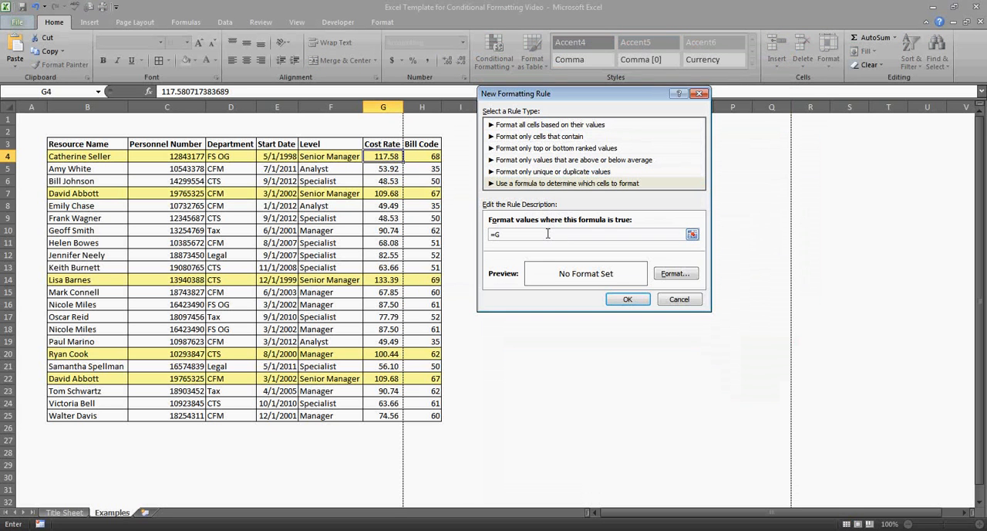
{"action": "key", "text": "BackSpace"}
{"action": "type", "text": "$G4>125"}
{"action": "left_click", "coordinate": [665, 274]}
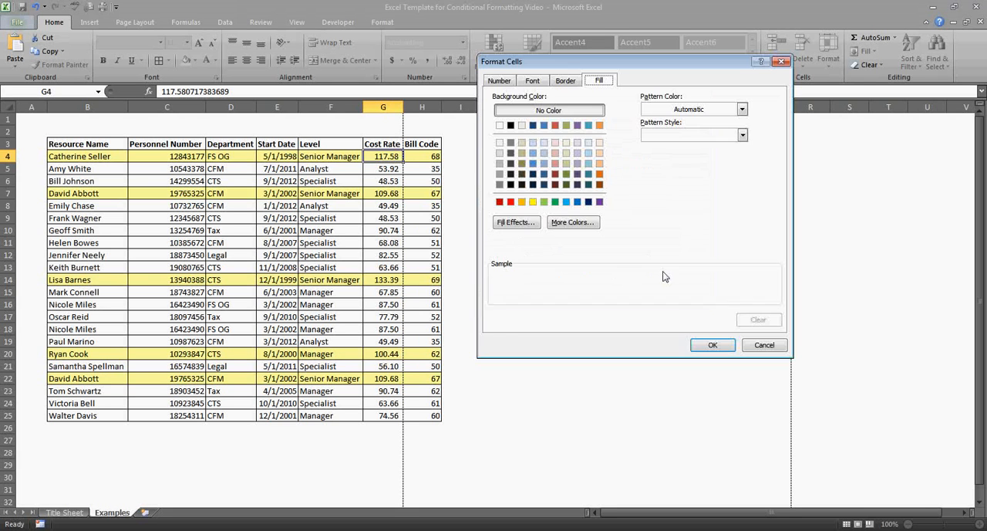
{"action": "left_click", "coordinate": [510, 202]}
{"action": "left_click", "coordinate": [706, 344]}
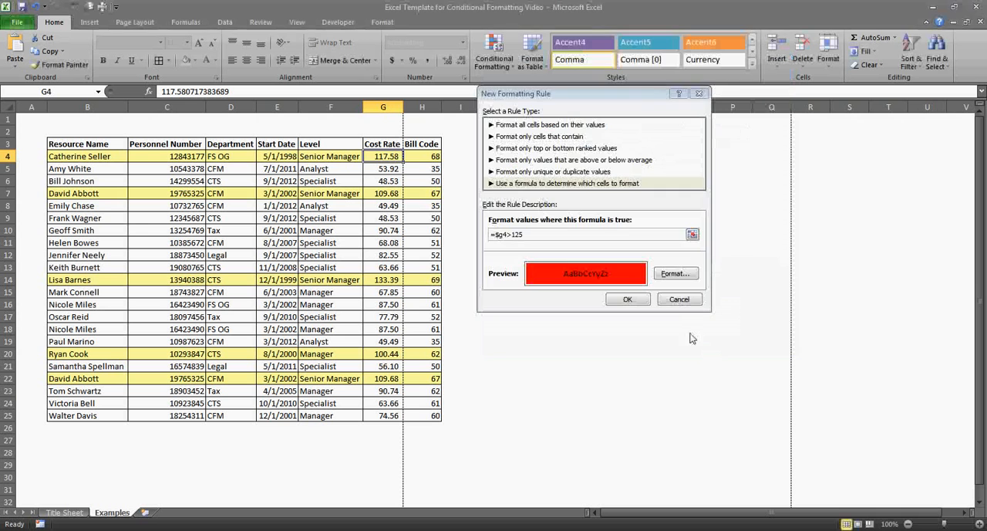
{"action": "left_click", "coordinate": [642, 301]}
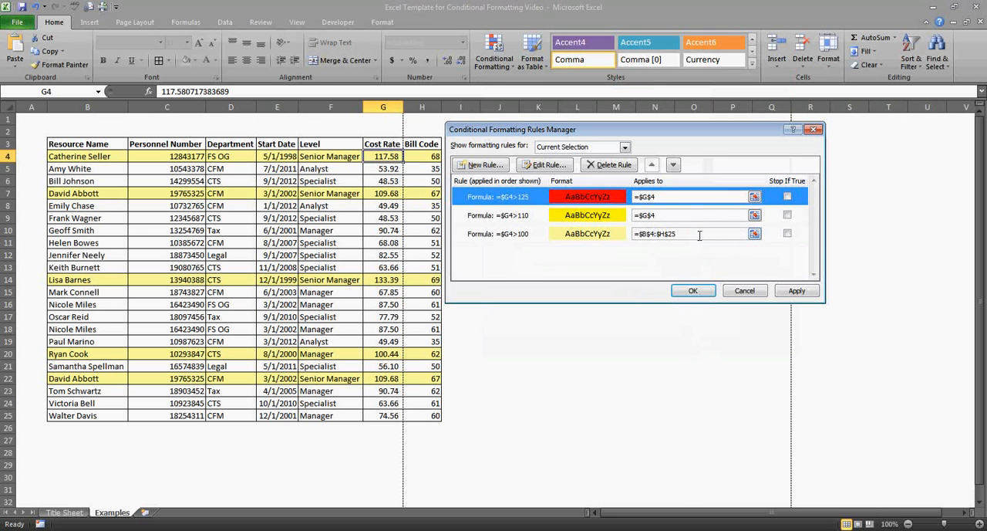
Copy the range =$B$4:$H$25 from the =$G4>100 rule to the >110 and >125 rules, and apply the changes.
{"action": "left_click_drag", "start_coordinate": [701, 236], "coordinate": [620, 236]}
{"action": "key", "text": "ctrl+c"}
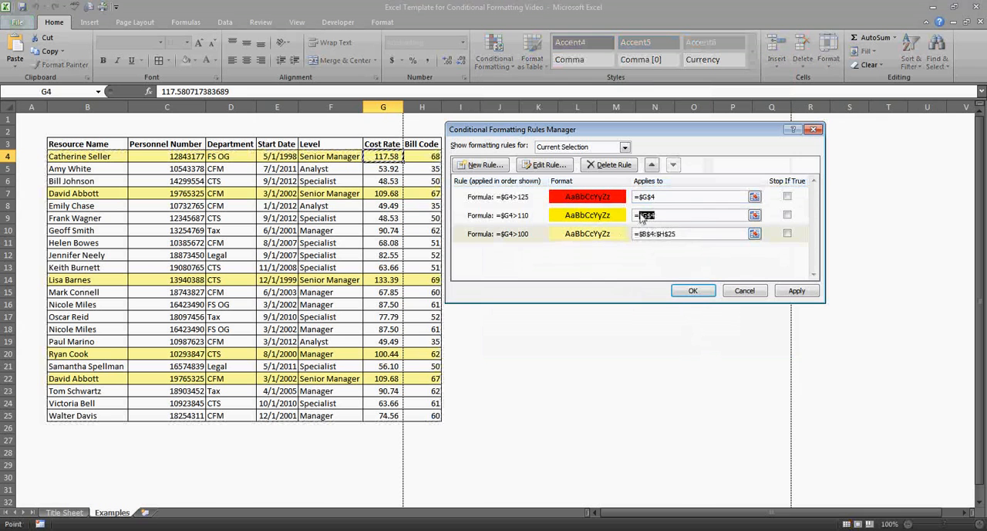
{"action": "left_click", "coordinate": [669, 215]}
{"action": "mouse_move", "coordinate": [634, 216]}
{"action": "left_mouse_down"}
{"action": "mouse_move", "coordinate": [653, 213]}
{"action": "mouse_move", "coordinate": [634, 197]}
{"action": "left_mouse_up"}
{"action": "key", "text": "ctrl+v"}
{"action": "left_click", "coordinate": [673, 196]}
{"action": "key", "text": "ctrl+v"}
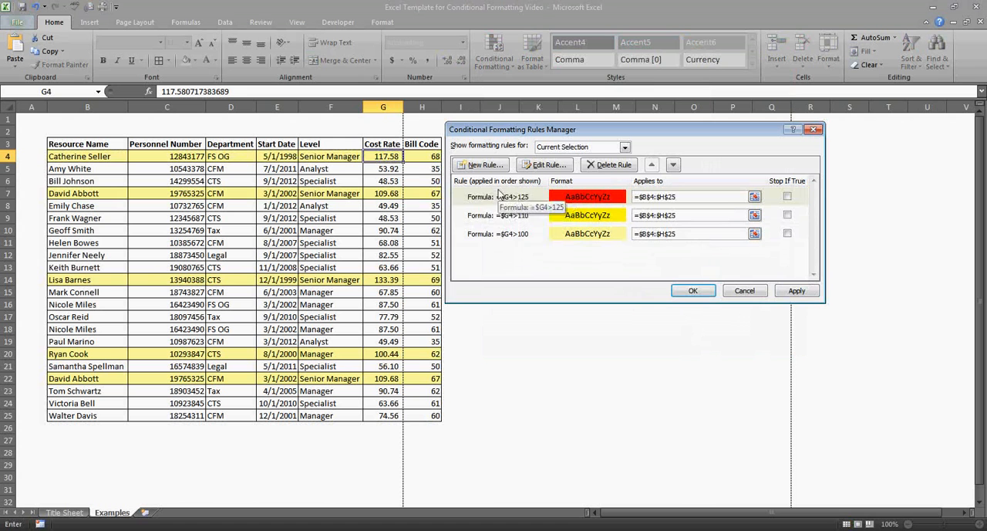
{"action": "left_click", "coordinate": [791, 290]}
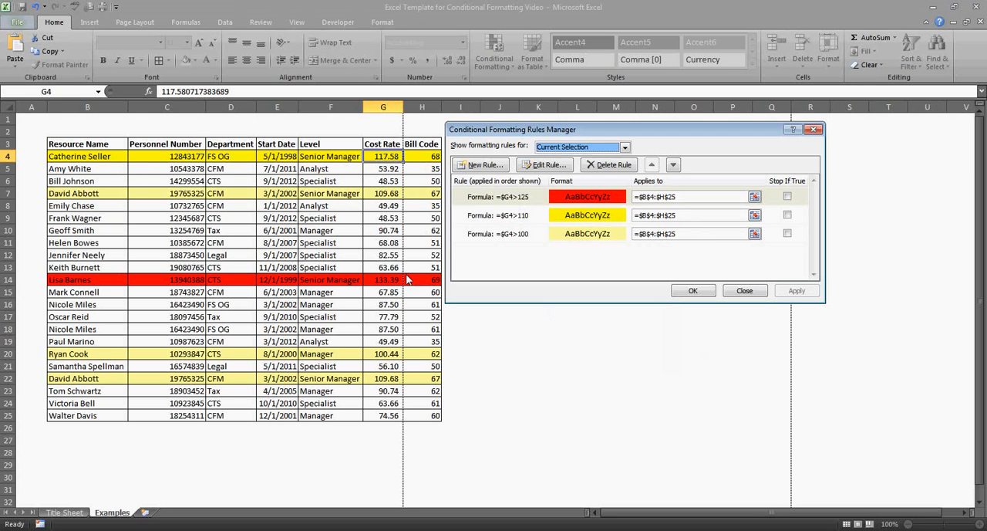
Move the red =$G4>125 rule one place down, below =$G4>110, and apply the new order.
{"action": "left_click", "coordinate": [582, 199]}
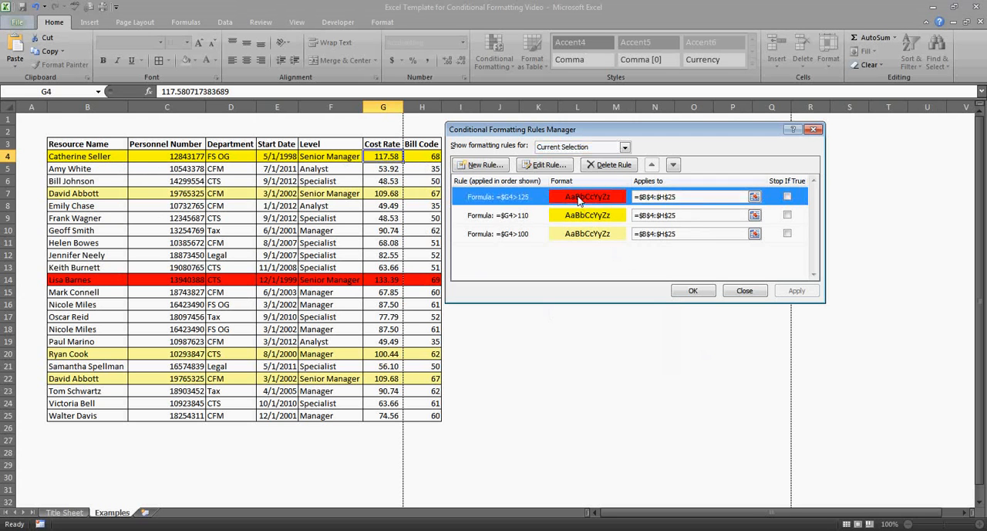
{"action": "left_click", "coordinate": [675, 167]}
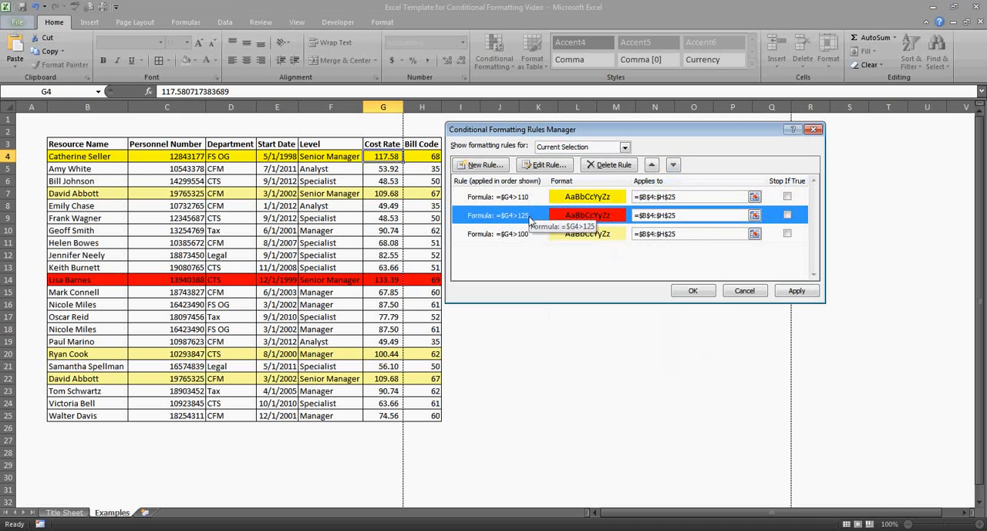
{"action": "left_click", "coordinate": [794, 292]}
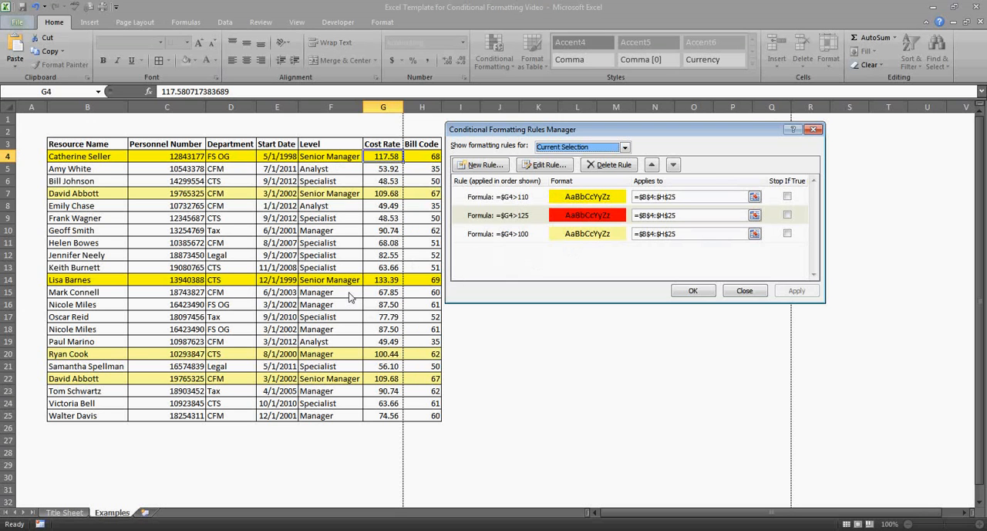
Move the red =$G4>125 rule back up to first place and apply the order.
{"action": "left_click", "coordinate": [517, 219]}
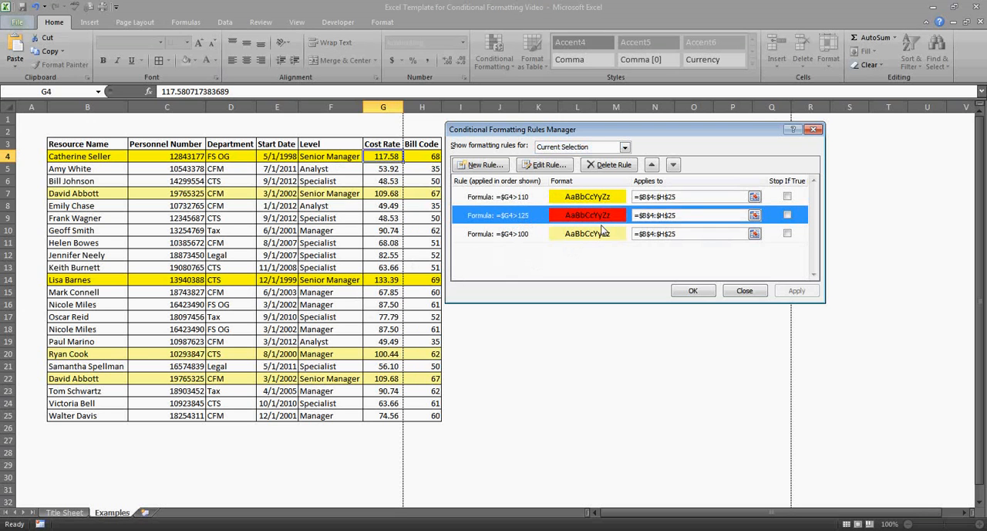
{"action": "left_click", "coordinate": [652, 165]}
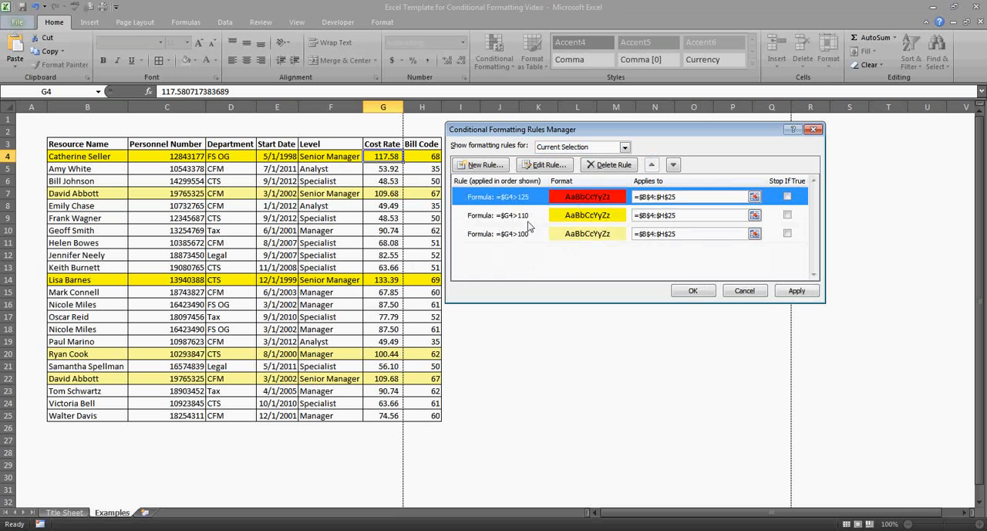
{"action": "left_click", "coordinate": [811, 294]}
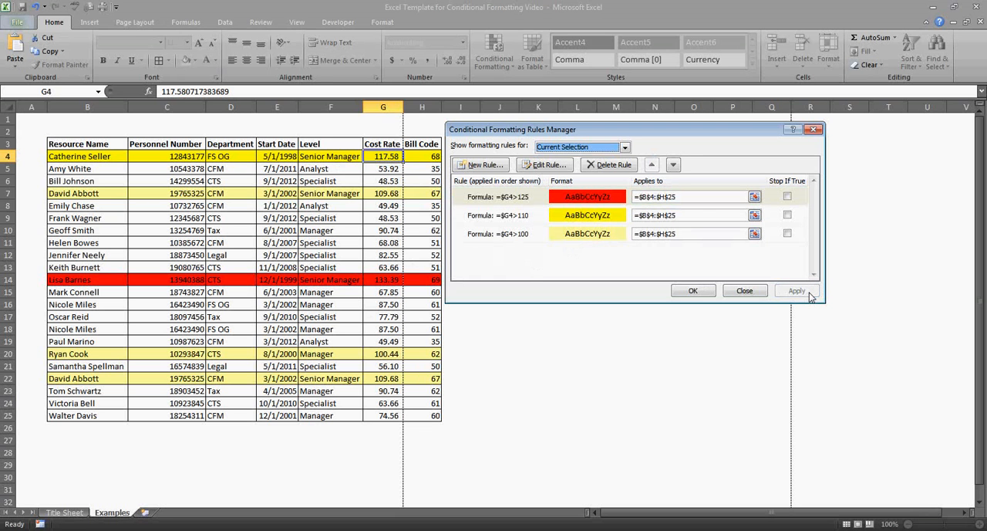